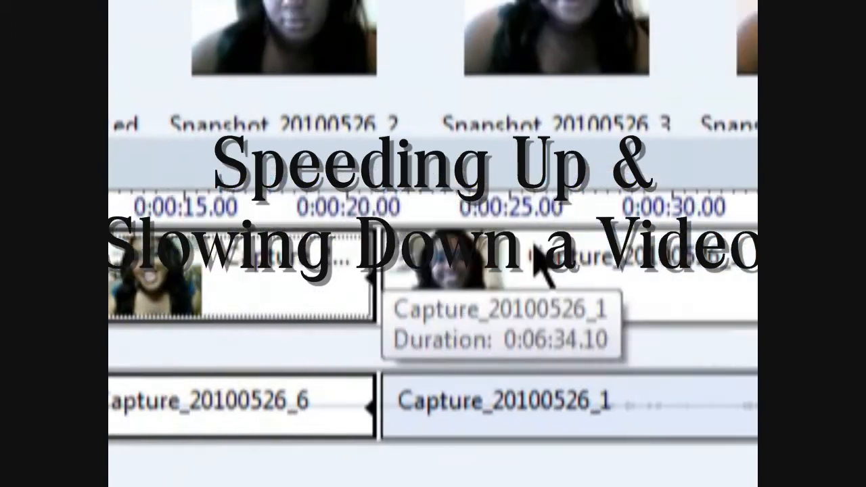
Preview the movie from around 0:00:46, then pause it
{"action": "left_click_drag", "start_coordinate": [433, 255], "coordinate": [433, 255]}
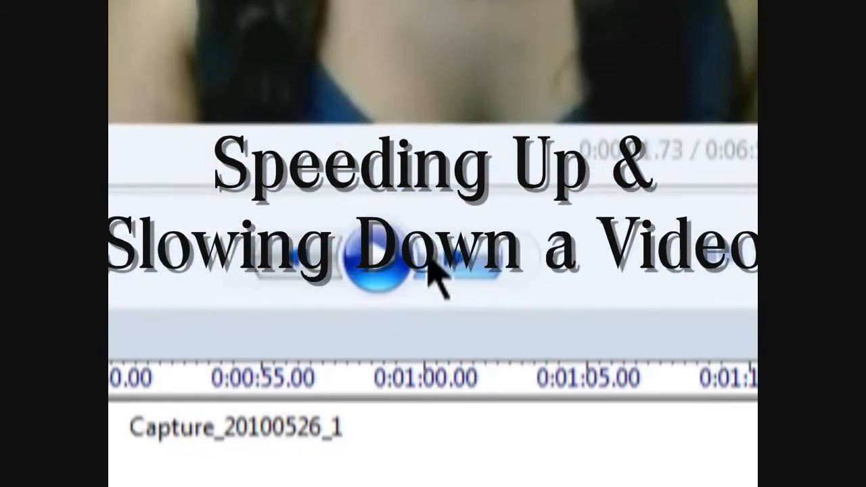
{"action": "left_click", "coordinate": [437, 252]}
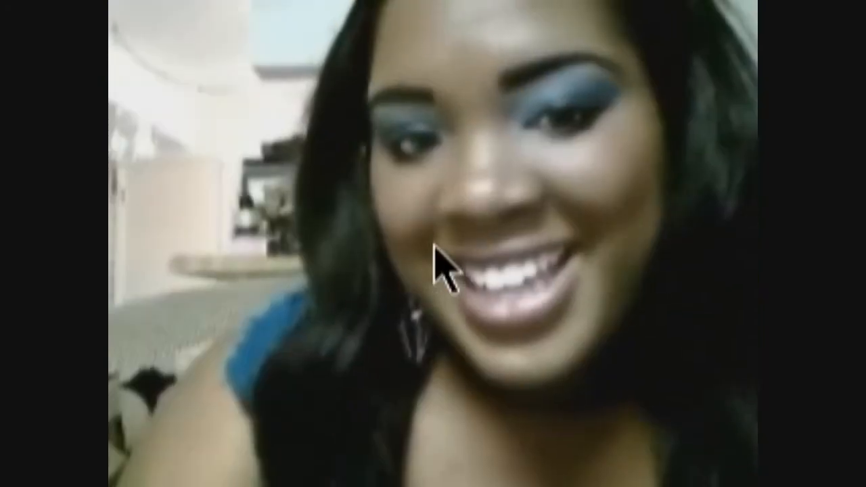
{"action": "left_click", "coordinate": [437, 245]}
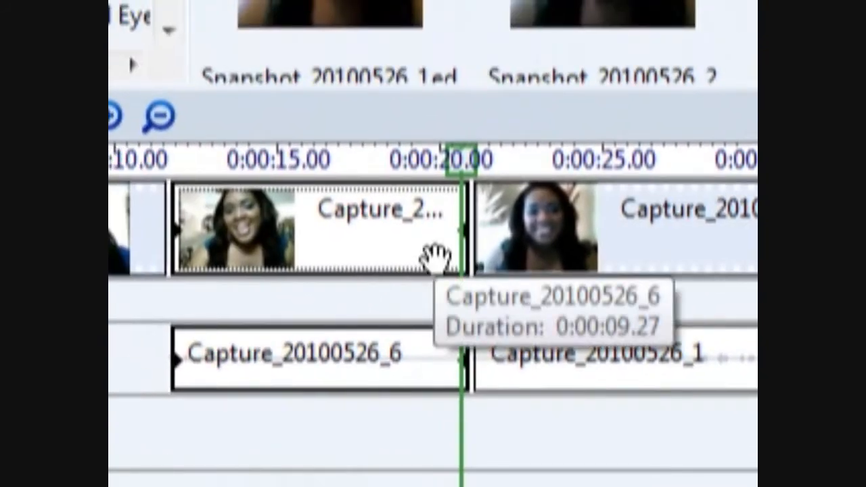
Apply the Speed Up, Double effect to the Capture_20100526_6 clip
{"action": "right_click", "coordinate": [436, 256]}
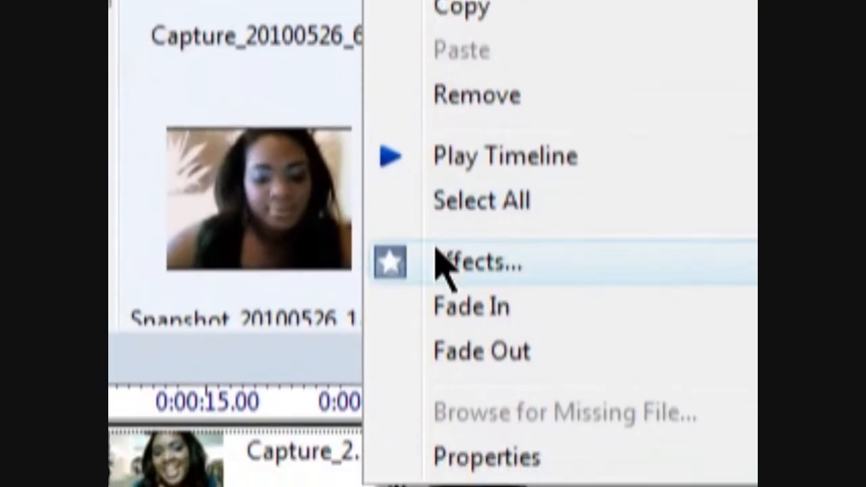
{"action": "left_click", "coordinate": [436, 260]}
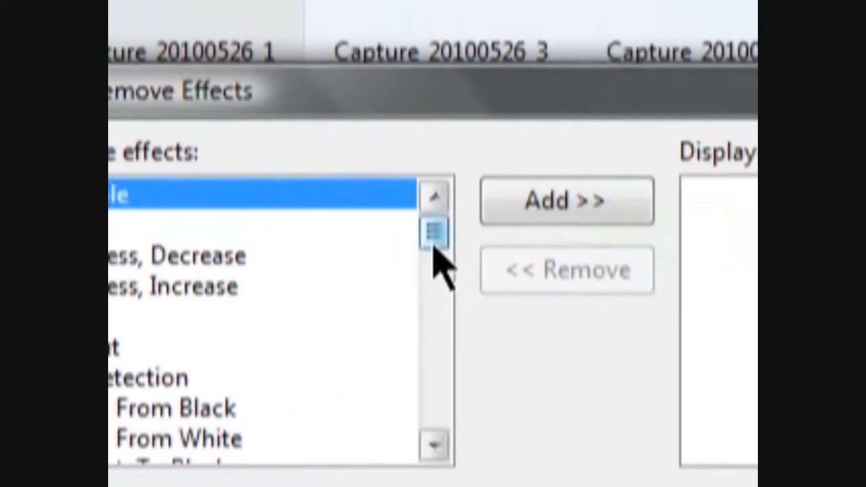
{"action": "left_click_drag", "start_coordinate": [628, 181], "coordinate": [627, 199]}
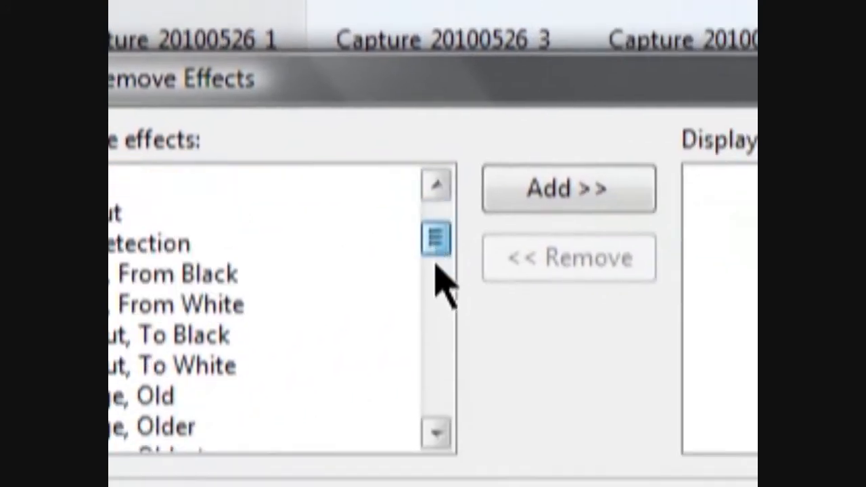
{"action": "left_click_drag", "start_coordinate": [443, 281], "coordinate": [440, 331]}
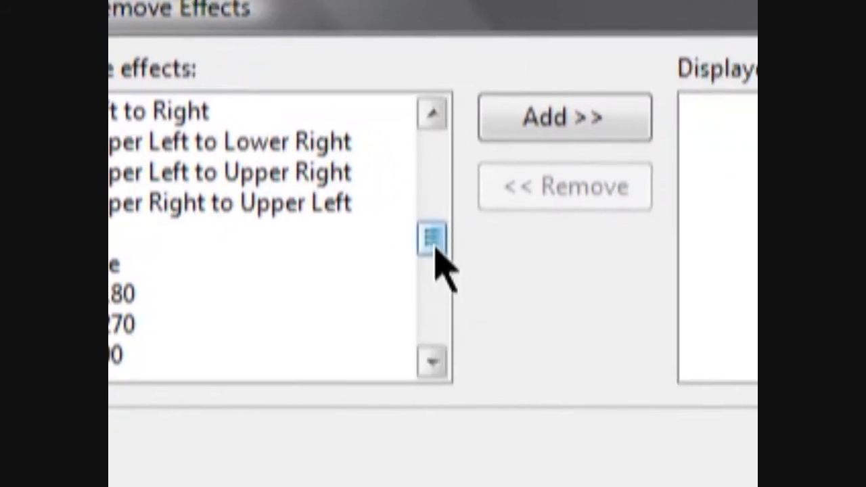
{"action": "left_click_drag", "start_coordinate": [584, 225], "coordinate": [587, 274]}
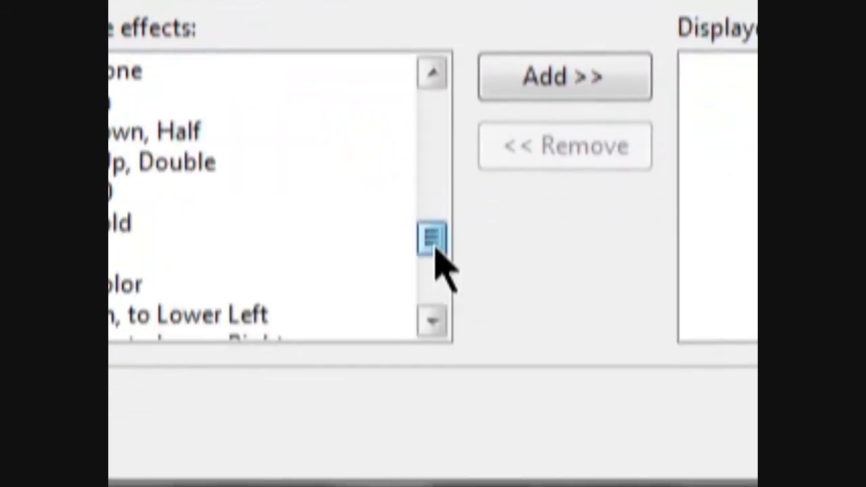
{"action": "left_click_drag", "start_coordinate": [434, 249], "coordinate": [433, 204]}
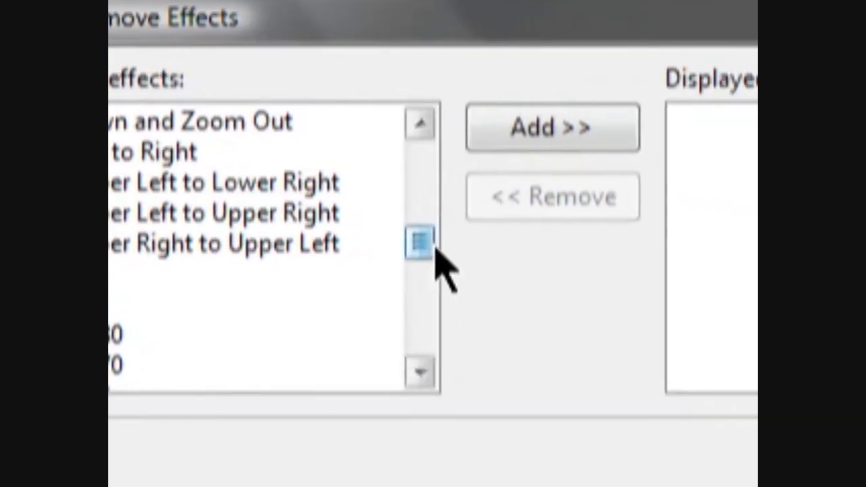
{"action": "left_click_drag", "start_coordinate": [436, 250], "coordinate": [424, 299]}
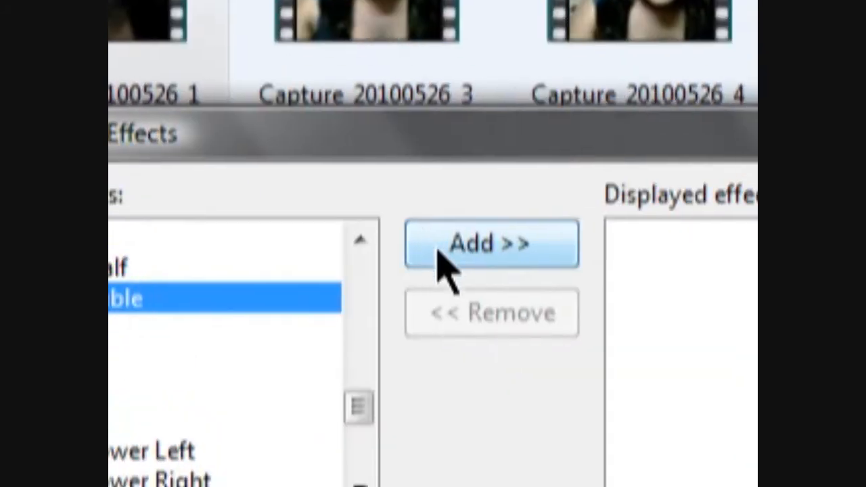
{"action": "left_click", "coordinate": [437, 249]}
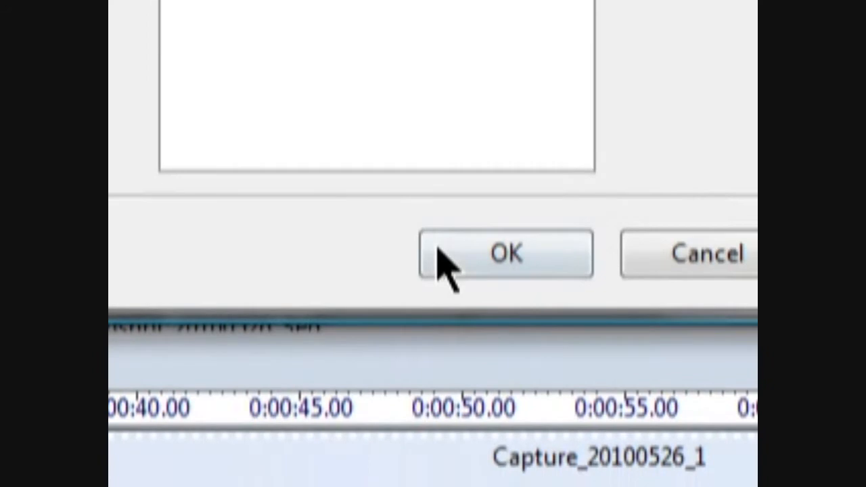
{"action": "left_click", "coordinate": [440, 261]}
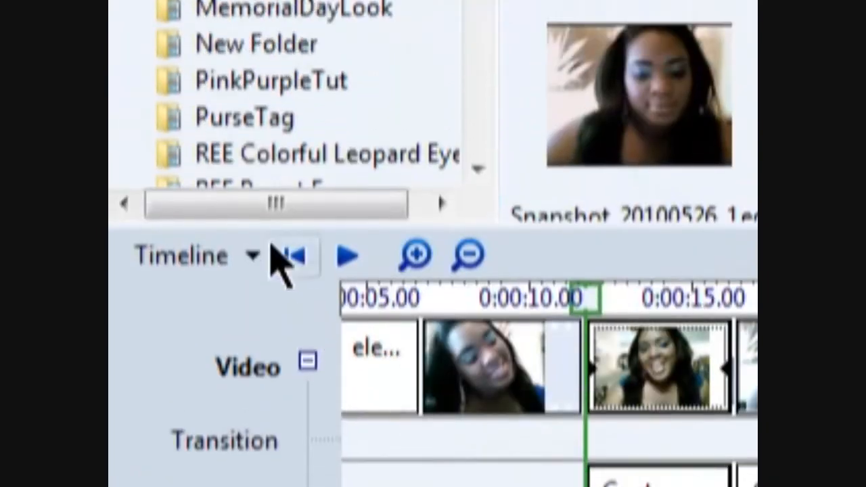
{"action": "left_click", "coordinate": [260, 257]}
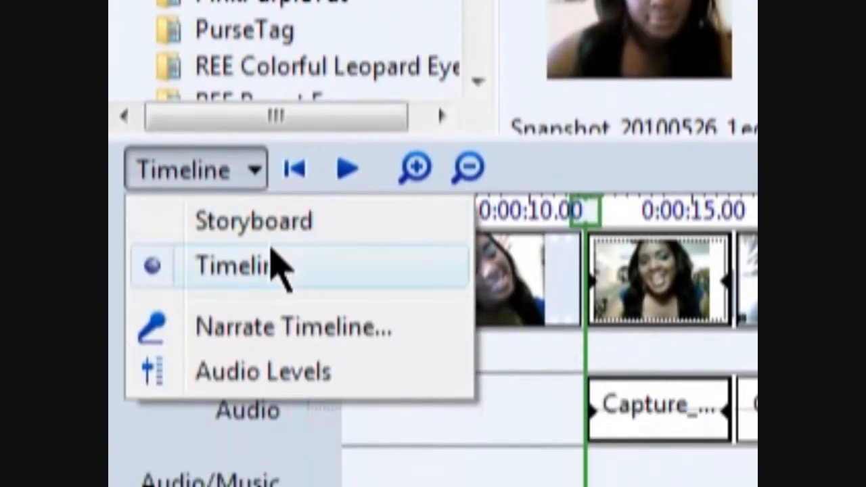
{"action": "left_click", "coordinate": [270, 249]}
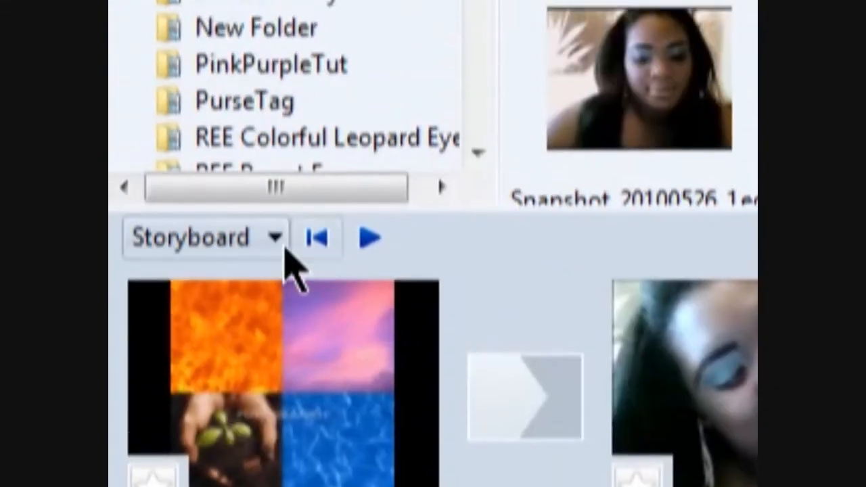
{"action": "left_click", "coordinate": [284, 245]}
{"action": "left_click", "coordinate": [287, 304]}
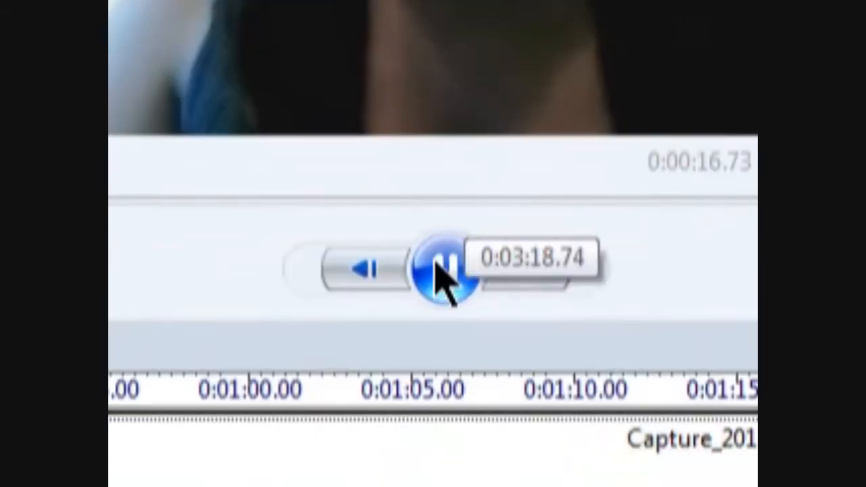
Recheck the sped-up clip by replaying the preview from 0:00:16.37, then pause
{"action": "left_click", "coordinate": [440, 266]}
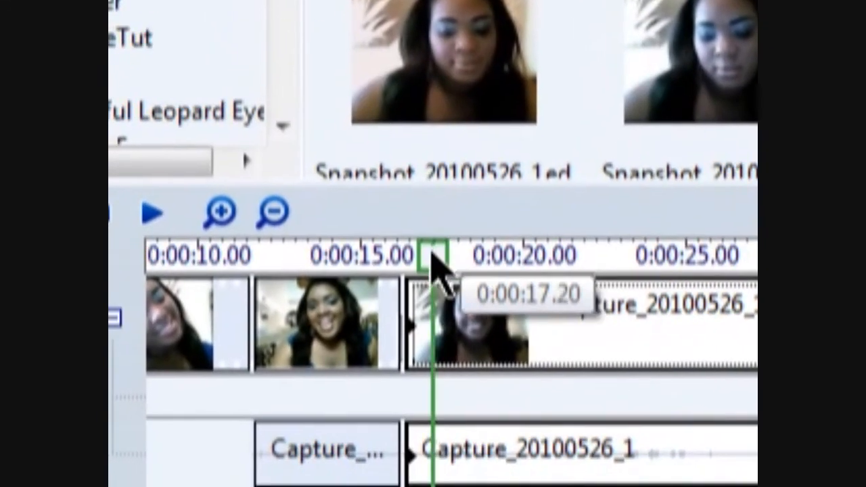
{"action": "left_click_drag", "start_coordinate": [335, 157], "coordinate": [314, 157]}
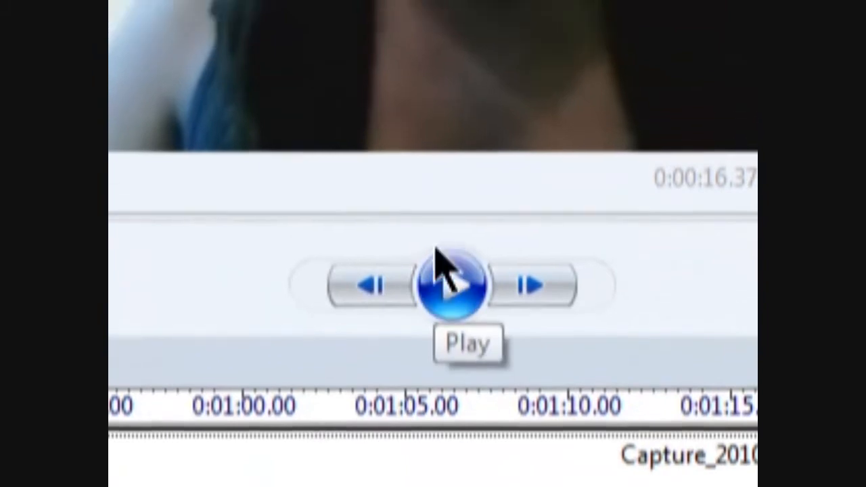
{"action": "left_click", "coordinate": [441, 257]}
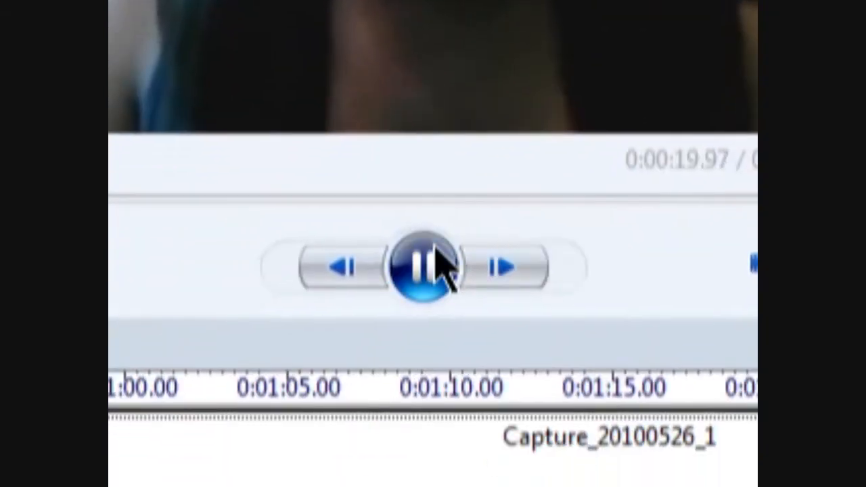
{"action": "left_click", "coordinate": [436, 260]}
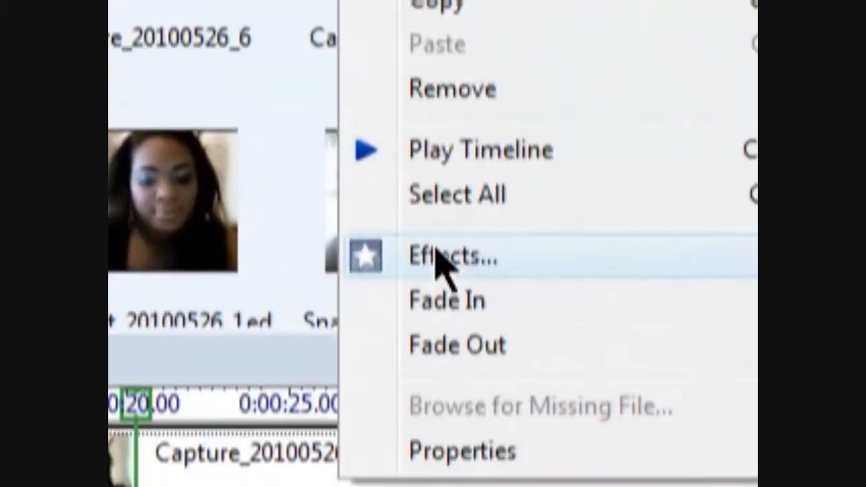
Apply Slow Down, Half to Capture_20100526_1 and play the preview to check it
{"action": "left_click", "coordinate": [437, 261]}
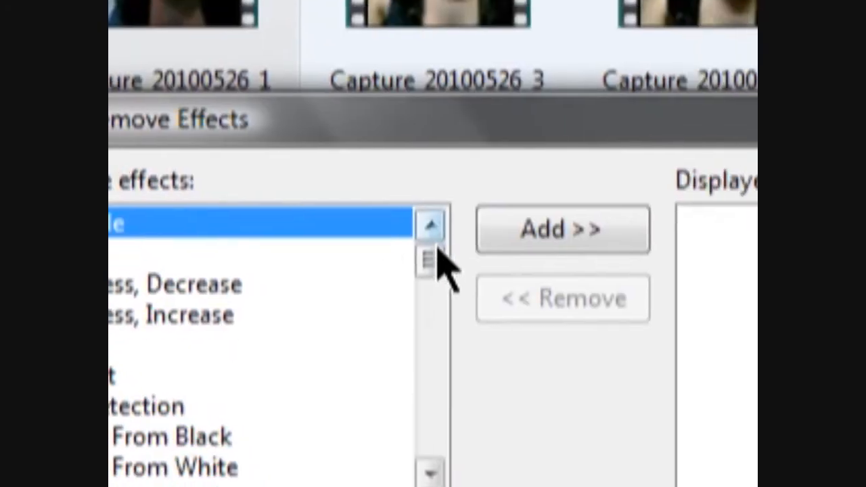
{"action": "left_click_drag", "start_coordinate": [440, 271], "coordinate": [413, 207]}
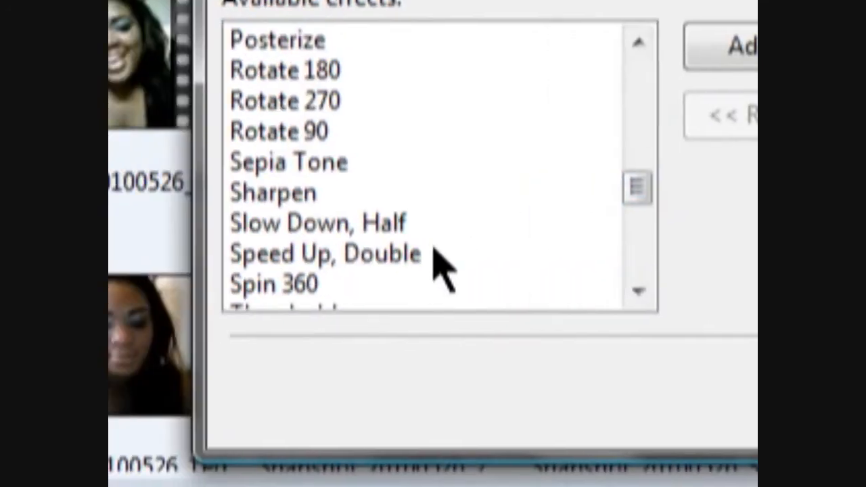
{"action": "left_click", "coordinate": [223, 286]}
{"action": "left_click", "coordinate": [426, 215]}
{"action": "left_click", "coordinate": [436, 249]}
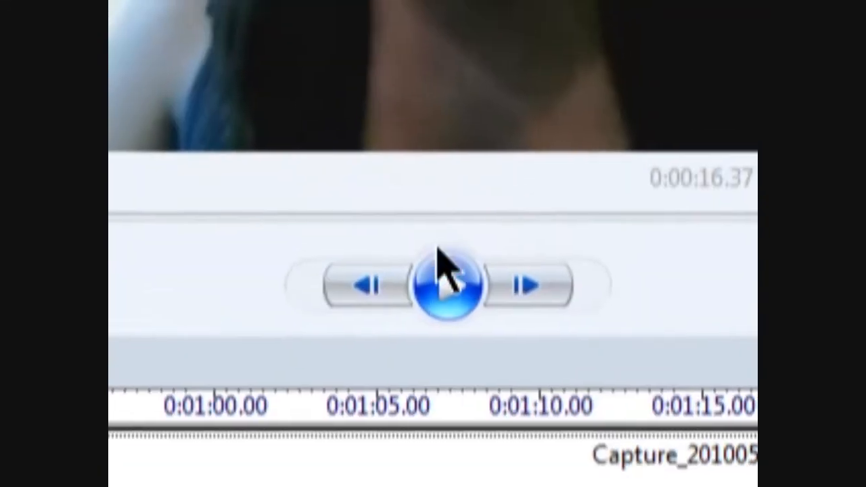
{"action": "left_click", "coordinate": [457, 106]}
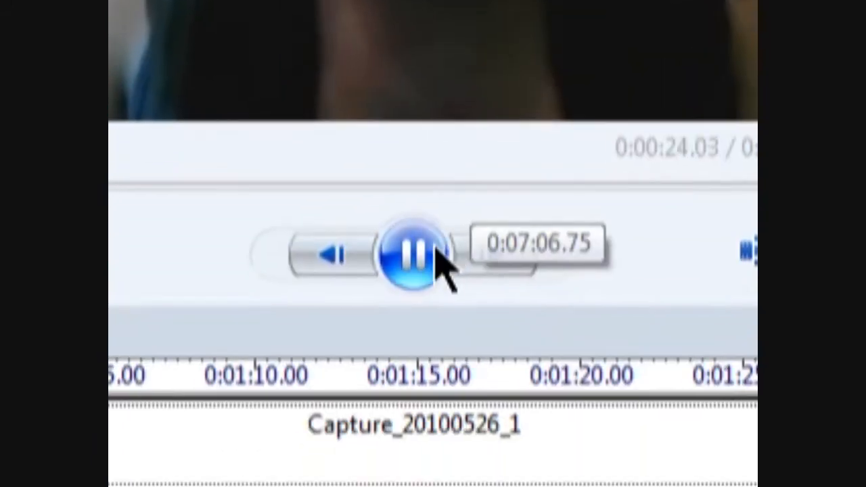
{"action": "left_click", "coordinate": [437, 252]}
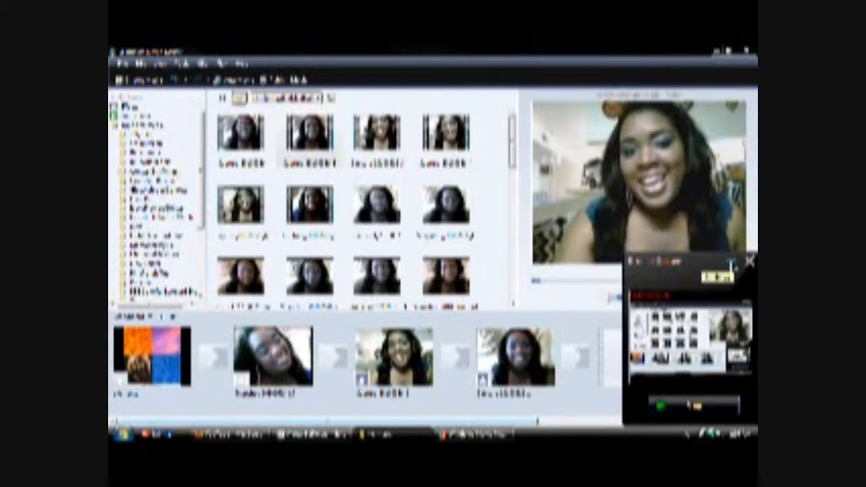
Switch the Movie Maker project from Storyboard to Timeline view
{"action": "left_click", "coordinate": [733, 266]}
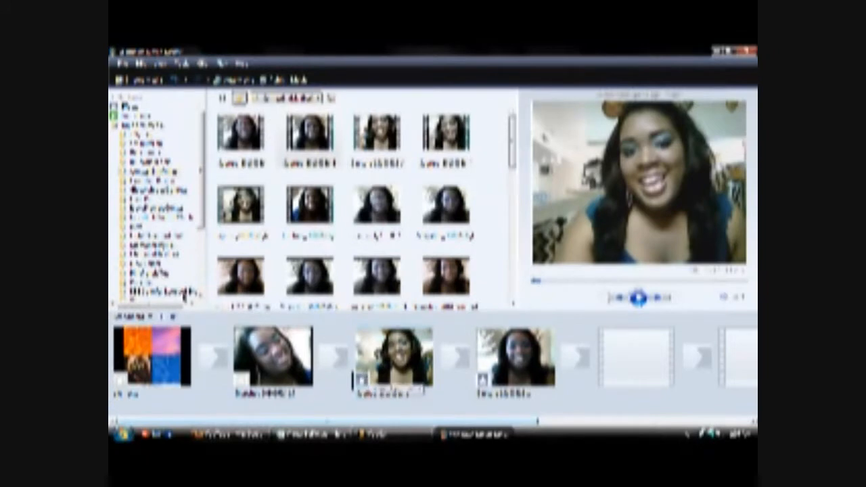
{"action": "left_click", "coordinate": [134, 316]}
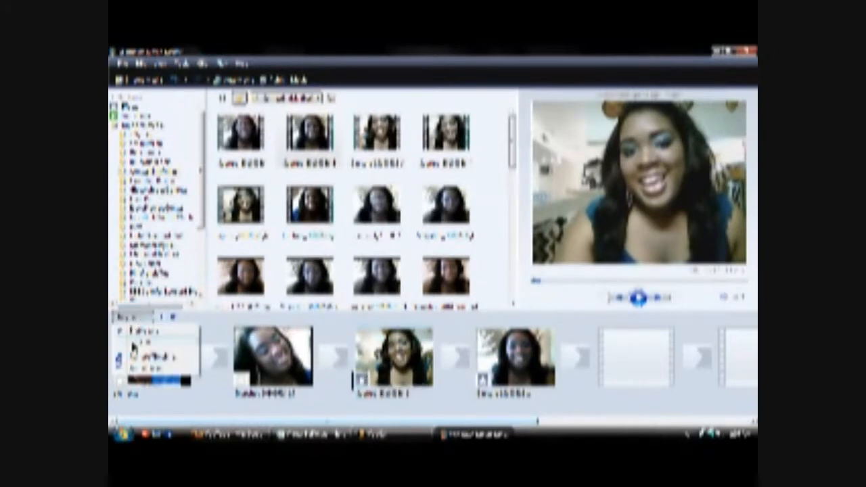
{"action": "left_click", "coordinate": [134, 347]}
Remove the existing effect from one clip, review the next clip's effects, and preview it
{"action": "right_click", "coordinate": [340, 346]}
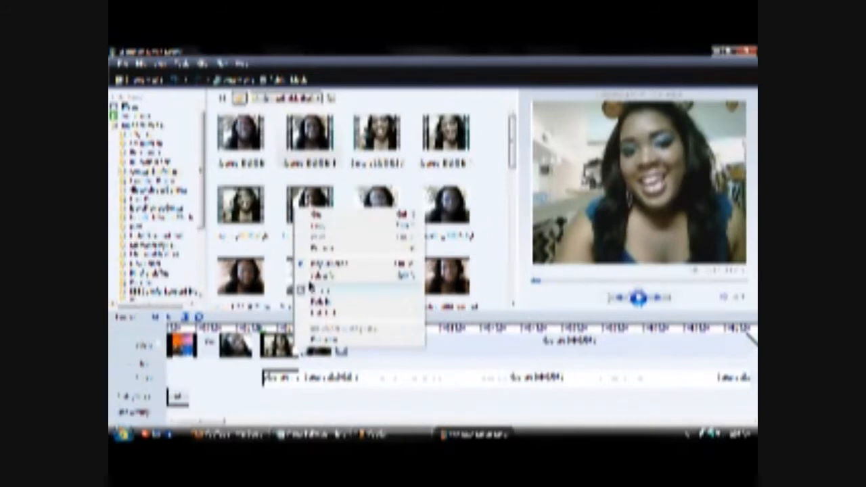
{"action": "left_click", "coordinate": [311, 289]}
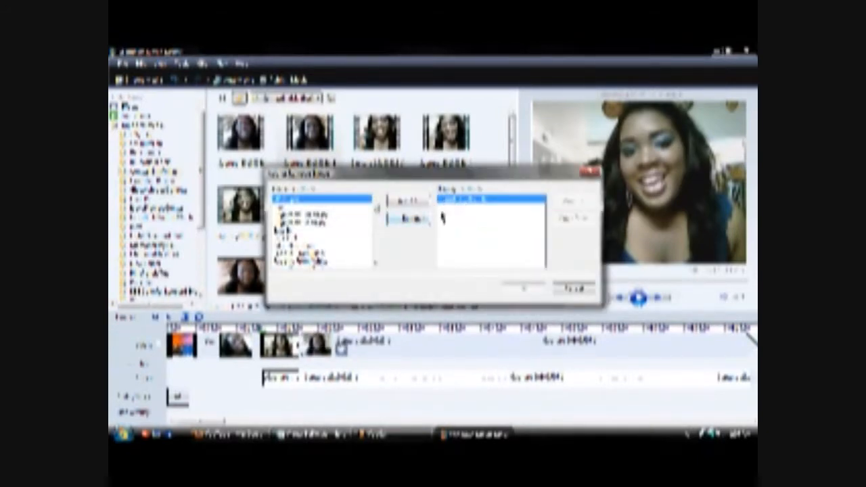
{"action": "left_click", "coordinate": [421, 221]}
{"action": "left_click", "coordinate": [521, 289]}
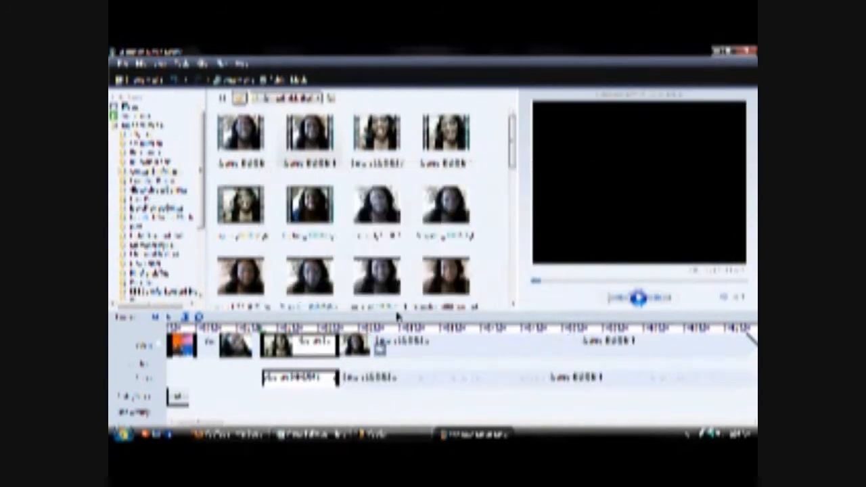
{"action": "right_click", "coordinate": [378, 343]}
{"action": "left_click", "coordinate": [396, 283]}
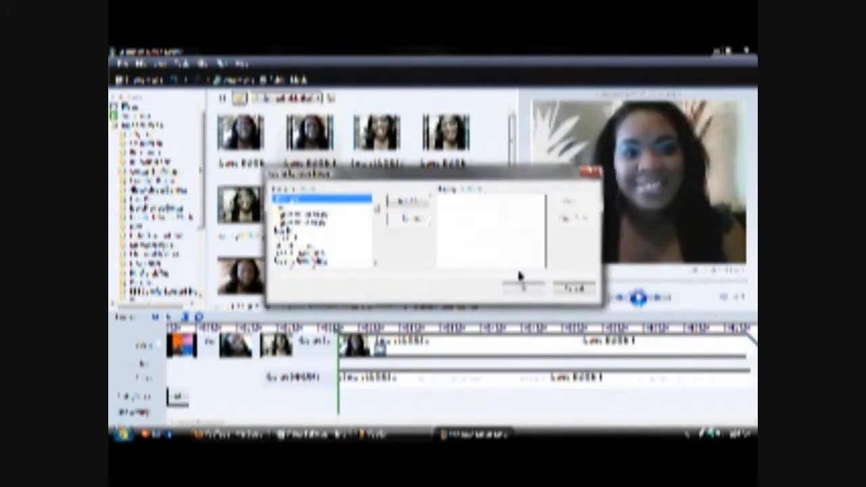
{"action": "left_click", "coordinate": [536, 289]}
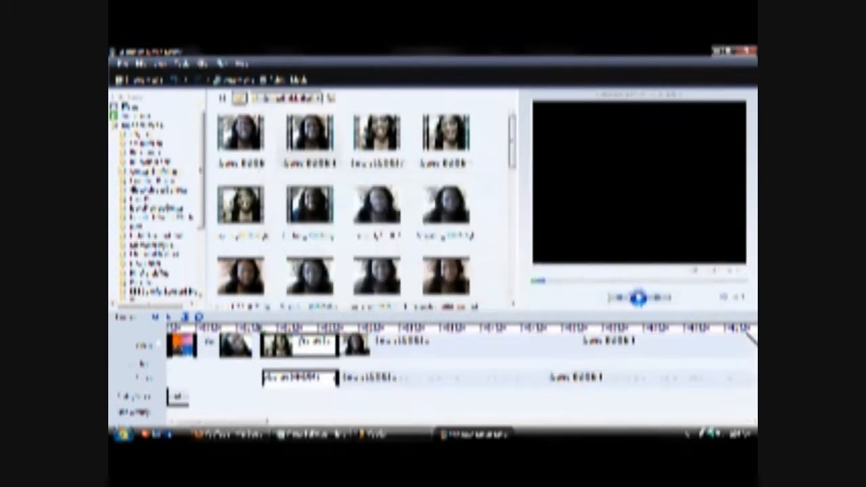
{"action": "left_click", "coordinate": [637, 299]}
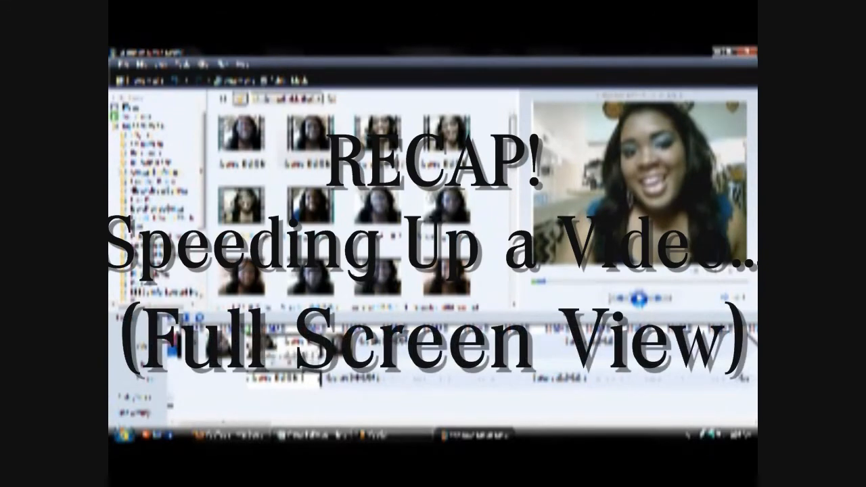
Add the speed-up effect to another short Capture clip
{"action": "right_click", "coordinate": [259, 343]}
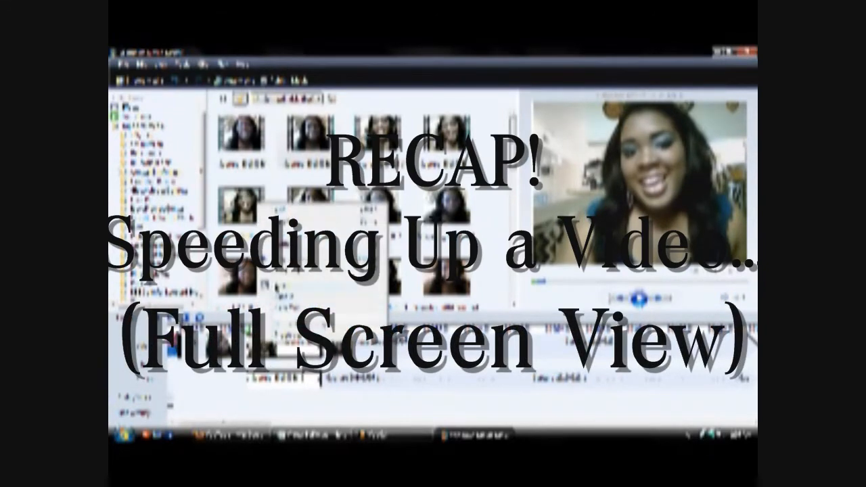
{"action": "left_click", "coordinate": [277, 287]}
{"action": "left_click_drag", "start_coordinate": [379, 205], "coordinate": [380, 237]}
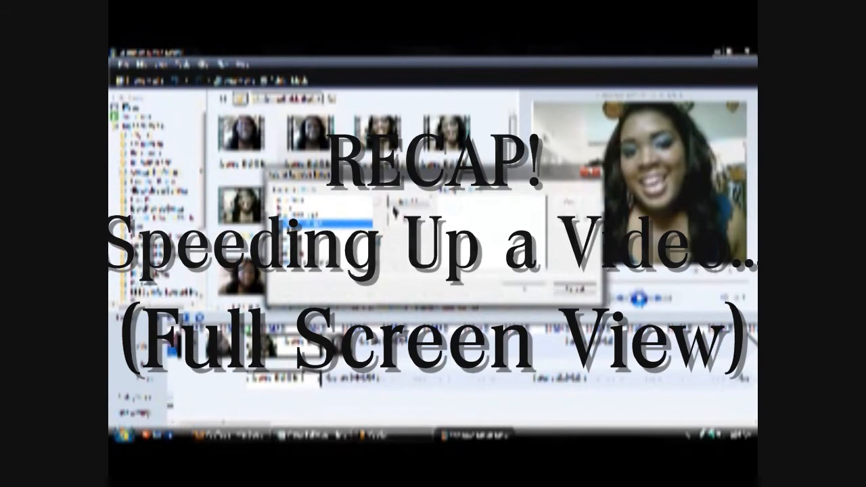
{"action": "left_click", "coordinate": [398, 202]}
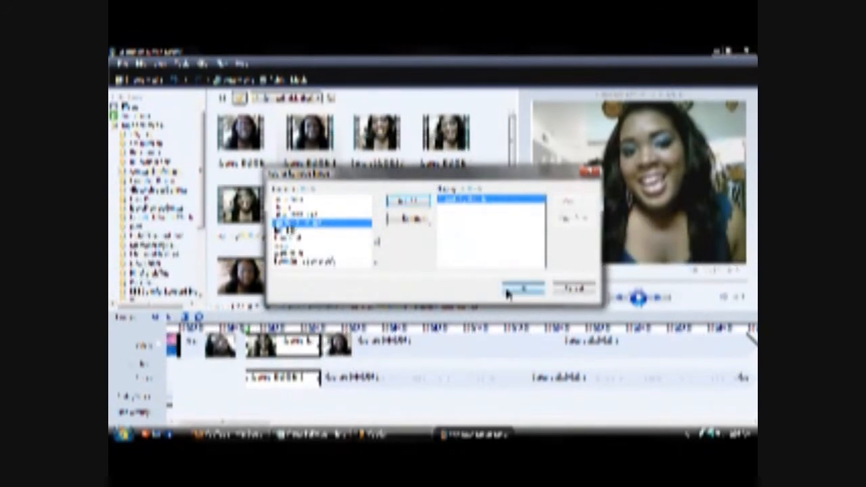
{"action": "left_click", "coordinate": [509, 289]}
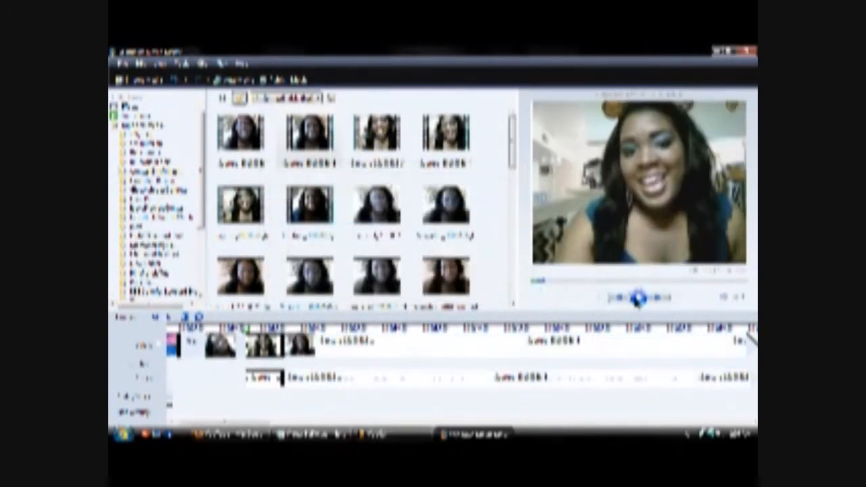
Add an effect from the Available list to the long Capture clip
{"action": "left_click", "coordinate": [324, 355]}
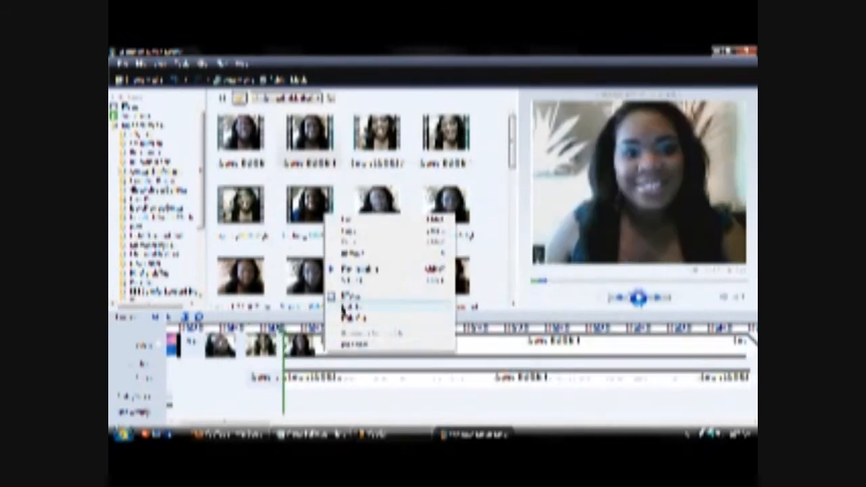
{"action": "left_click", "coordinate": [343, 298]}
{"action": "left_click_drag", "start_coordinate": [377, 211], "coordinate": [376, 245]}
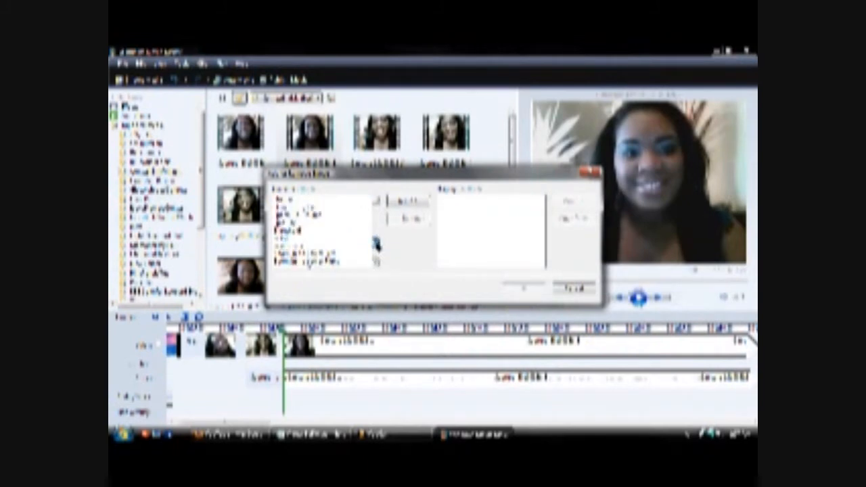
{"action": "left_click", "coordinate": [340, 215]}
{"action": "left_click", "coordinate": [400, 202]}
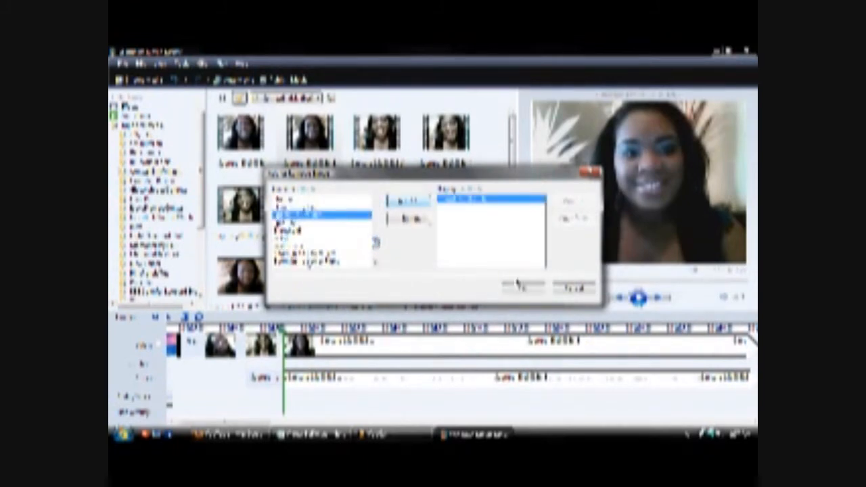
{"action": "left_click", "coordinate": [521, 289]}
{"action": "left_click", "coordinate": [259, 357]}
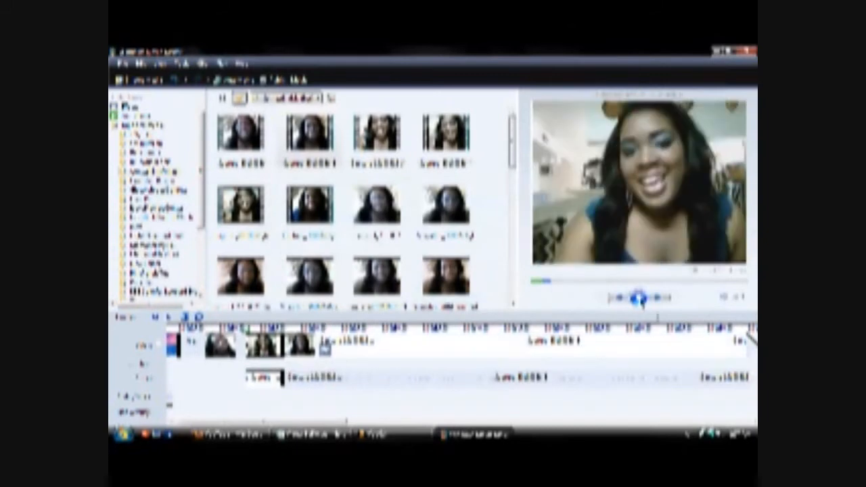
{"action": "left_click", "coordinate": [639, 298]}
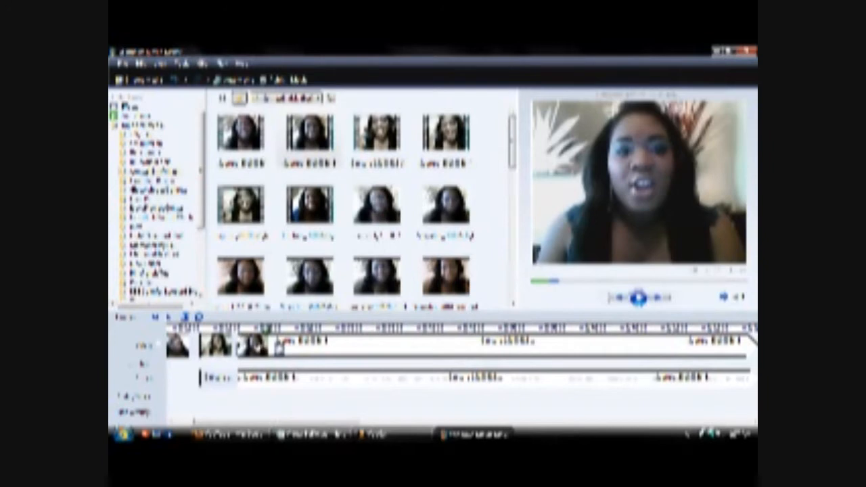
Add another effect from the Available list to the short clip alongside its existing one
{"action": "right_click", "coordinate": [279, 348]}
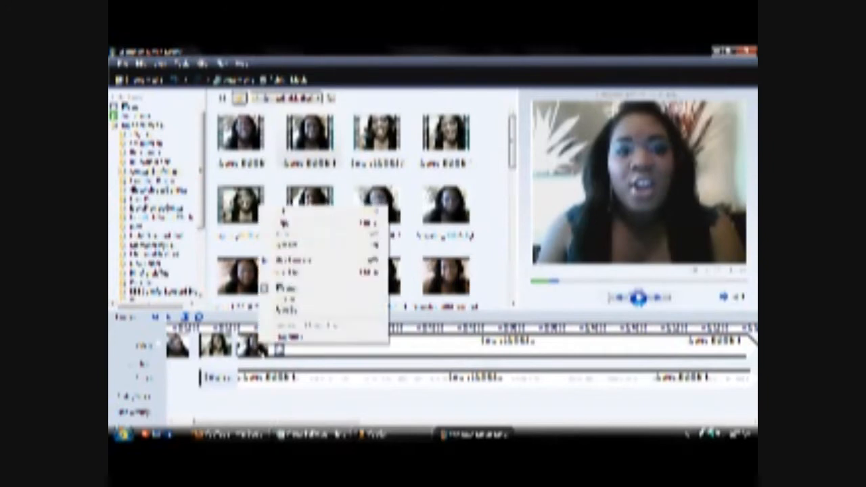
{"action": "left_click", "coordinate": [271, 291]}
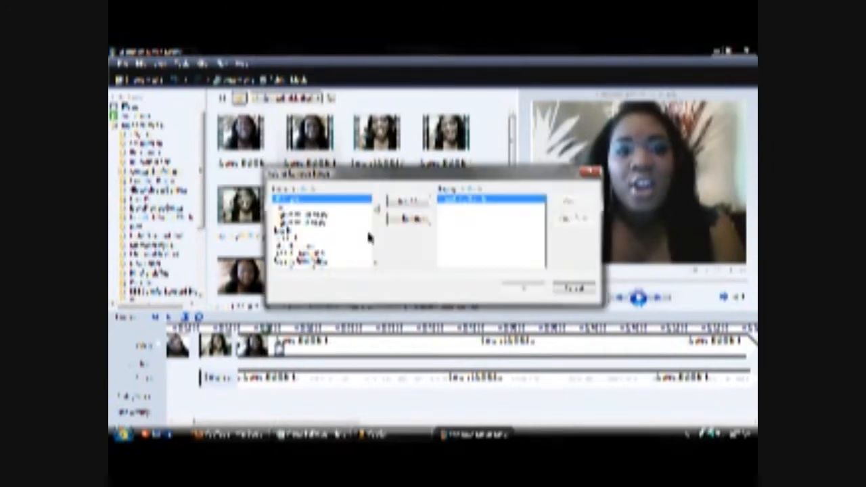
{"action": "left_click_drag", "start_coordinate": [377, 216], "coordinate": [369, 244]}
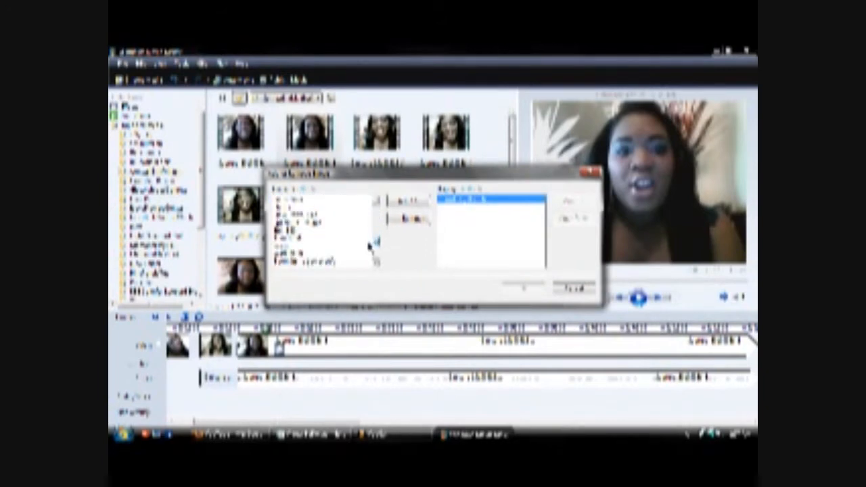
{"action": "left_click", "coordinate": [347, 223]}
{"action": "left_click", "coordinate": [407, 201]}
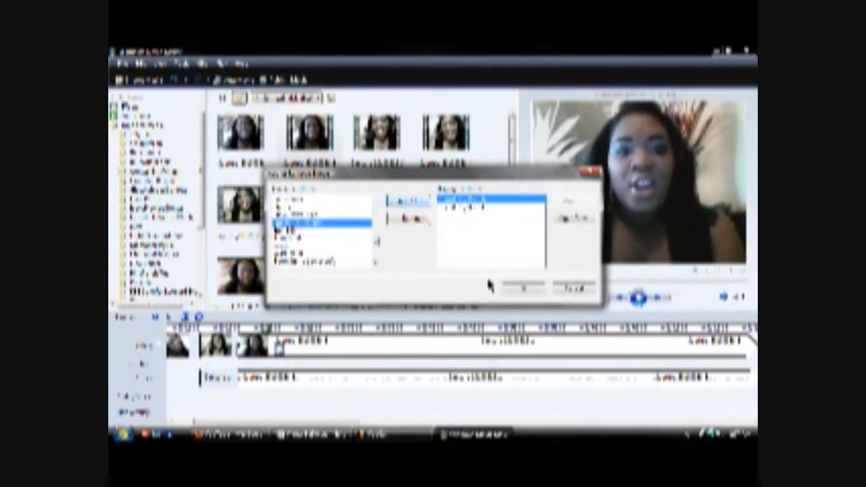
{"action": "left_click", "coordinate": [511, 289]}
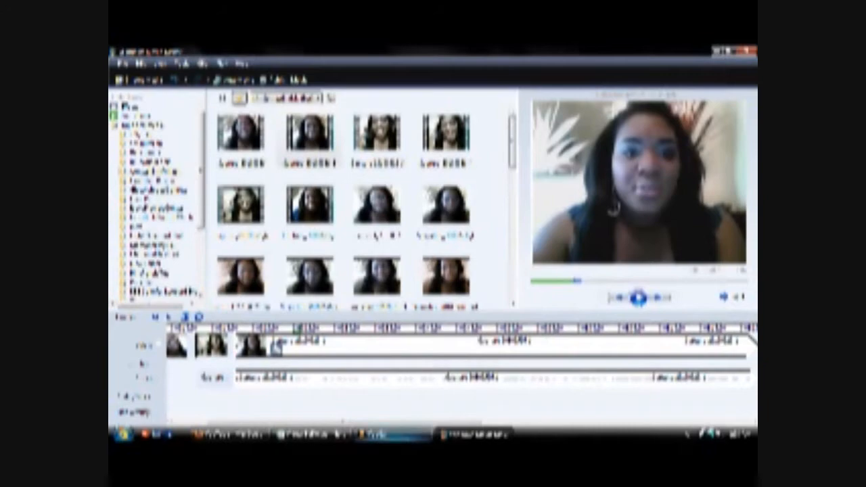
{"action": "left_click", "coordinate": [389, 434]}
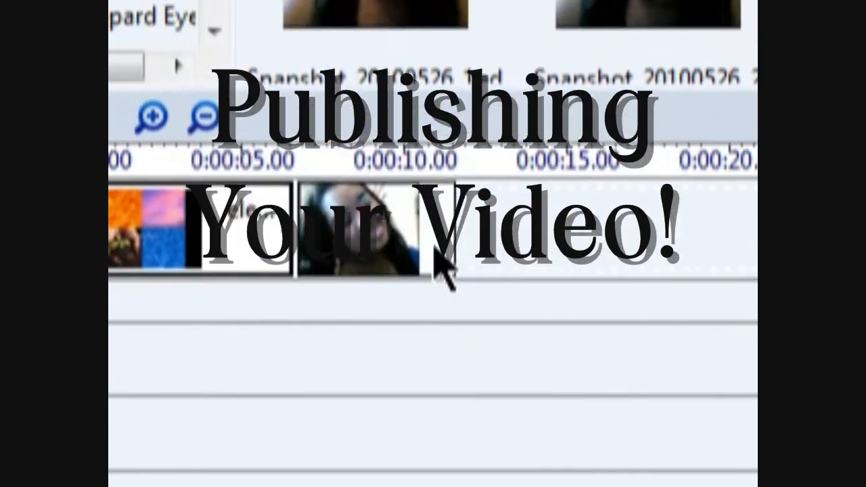
Trim the second clip to 0:00:04.43, lengthen the elements clip, and return to Storyboard view
{"action": "left_click", "coordinate": [435, 241]}
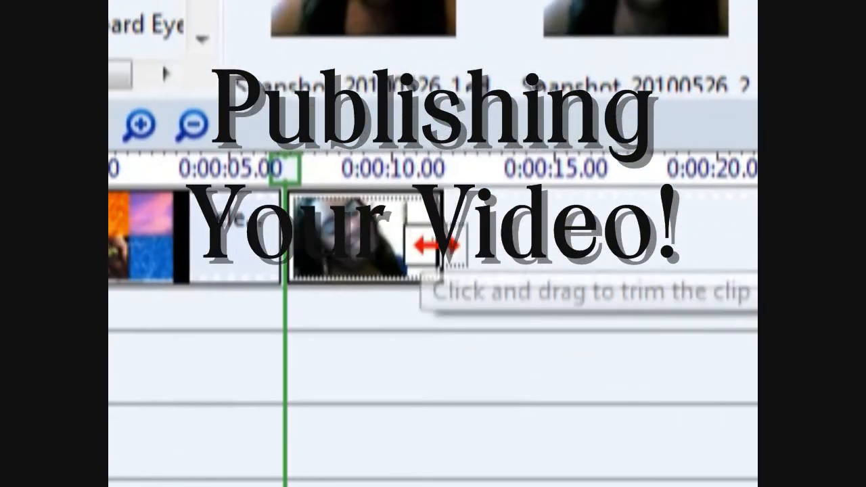
{"action": "left_click_drag", "start_coordinate": [452, 235], "coordinate": [400, 237]}
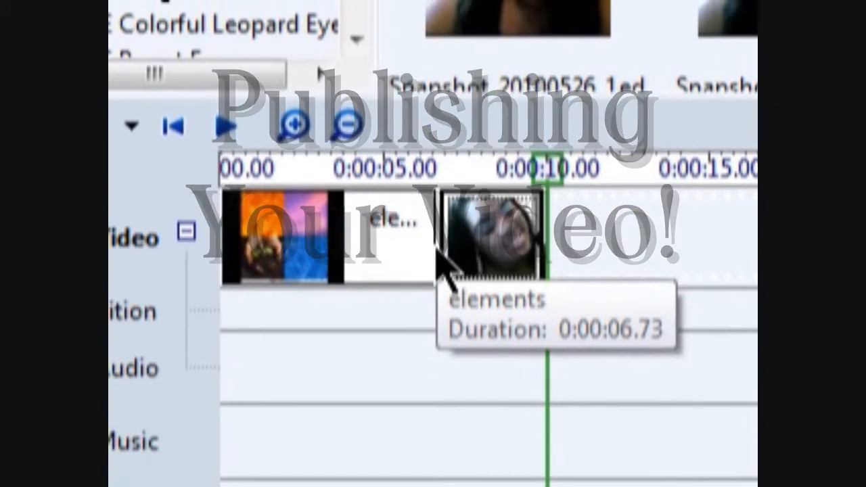
{"action": "left_click", "coordinate": [431, 249]}
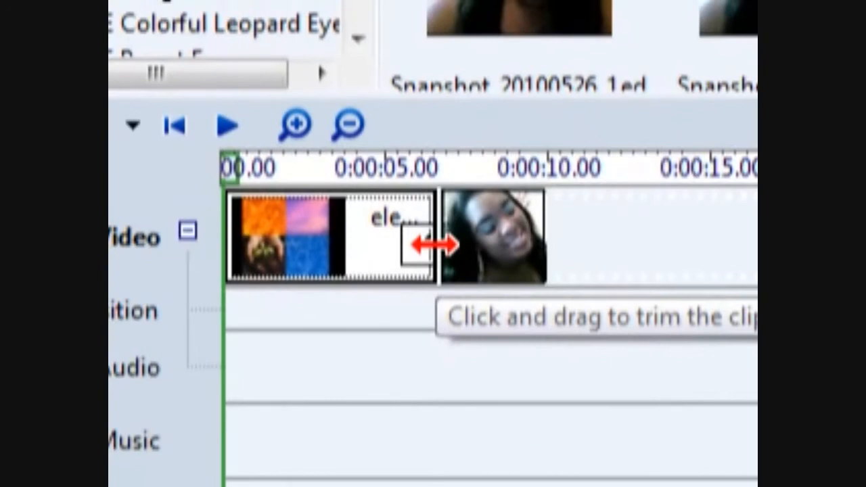
{"action": "mouse_move", "coordinate": [433, 245]}
{"action": "left_mouse_down"}
{"action": "mouse_move", "coordinate": [440, 245]}
{"action": "mouse_move", "coordinate": [406, 246]}
{"action": "mouse_move", "coordinate": [434, 247]}
{"action": "left_mouse_up"}
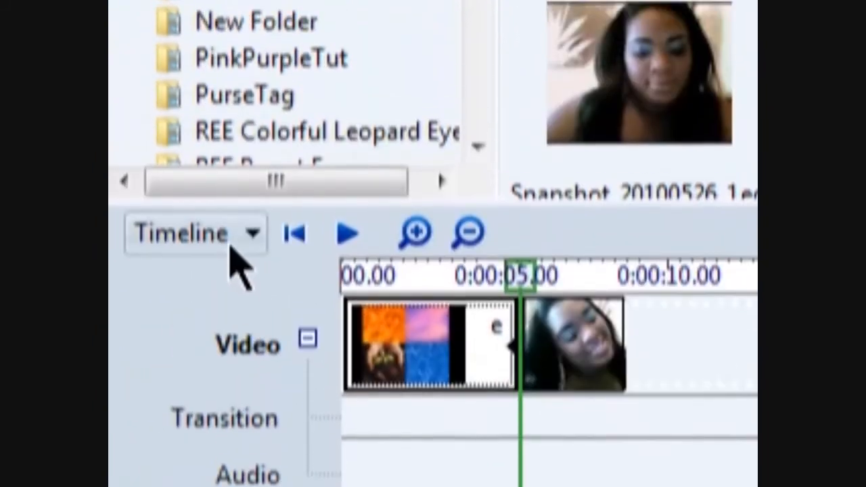
{"action": "left_click", "coordinate": [232, 202]}
{"action": "left_click", "coordinate": [234, 235]}
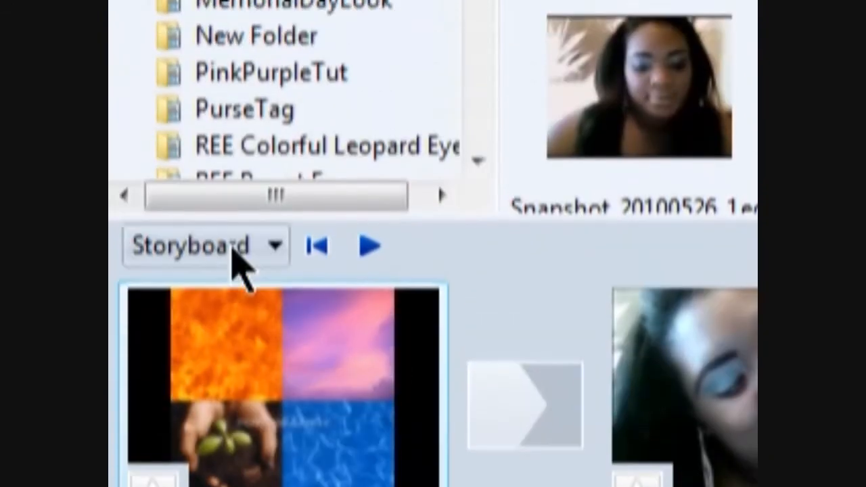
{"action": "left_click", "coordinate": [232, 248]}
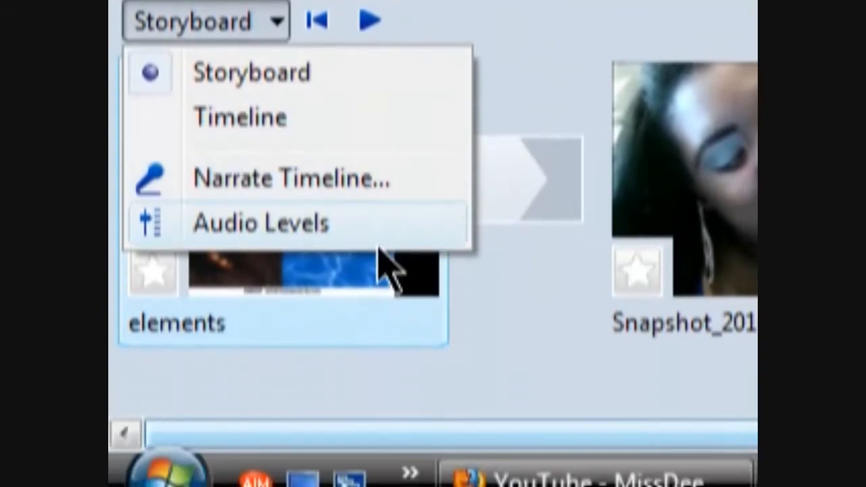
{"action": "left_click", "coordinate": [377, 273]}
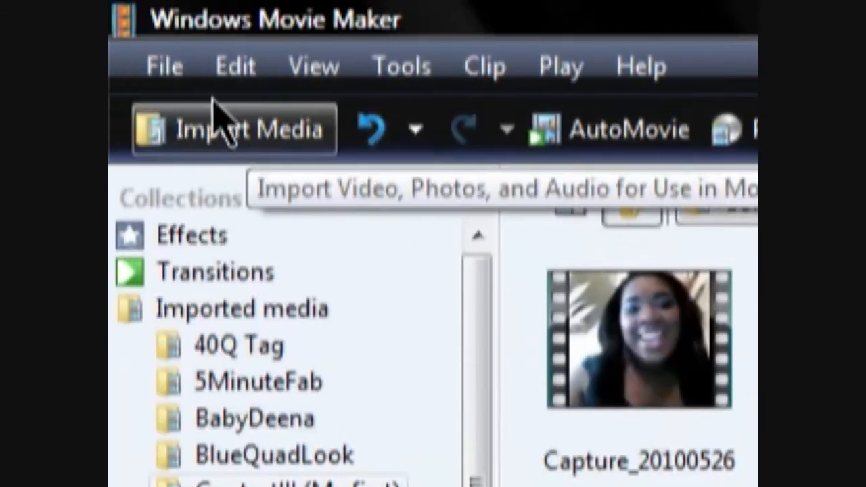
Publish to This computer as Movie in the Videos folder, reaching the quality settings
{"action": "left_click", "coordinate": [179, 71]}
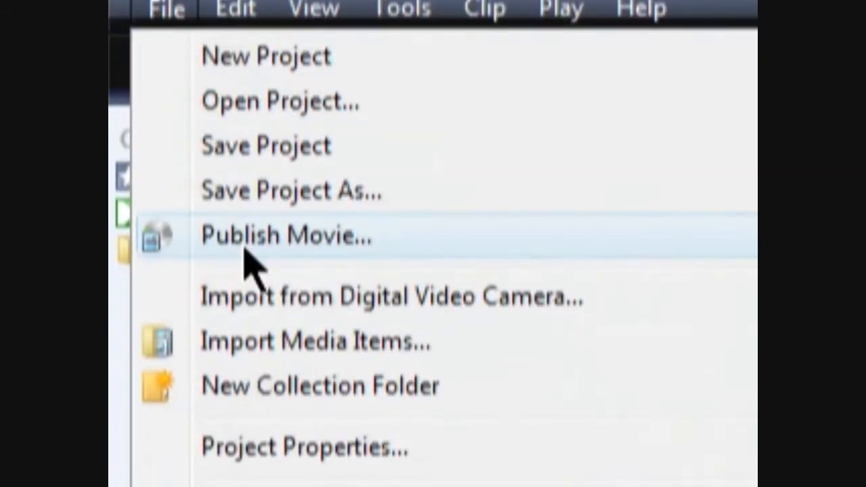
{"action": "left_click", "coordinate": [245, 249]}
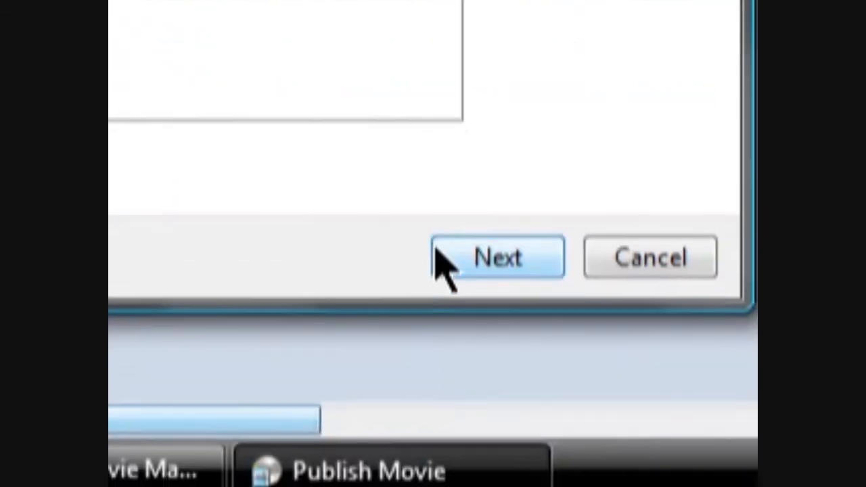
{"action": "left_click", "coordinate": [438, 257]}
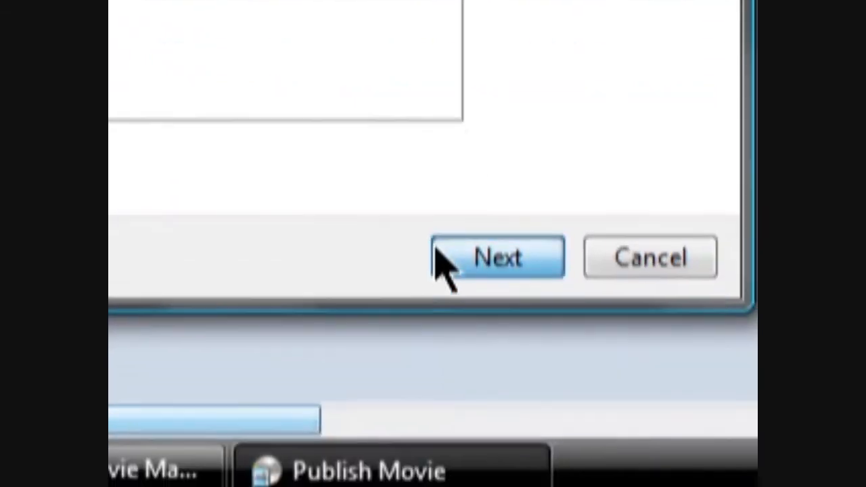
{"action": "left_click", "coordinate": [426, 234]}
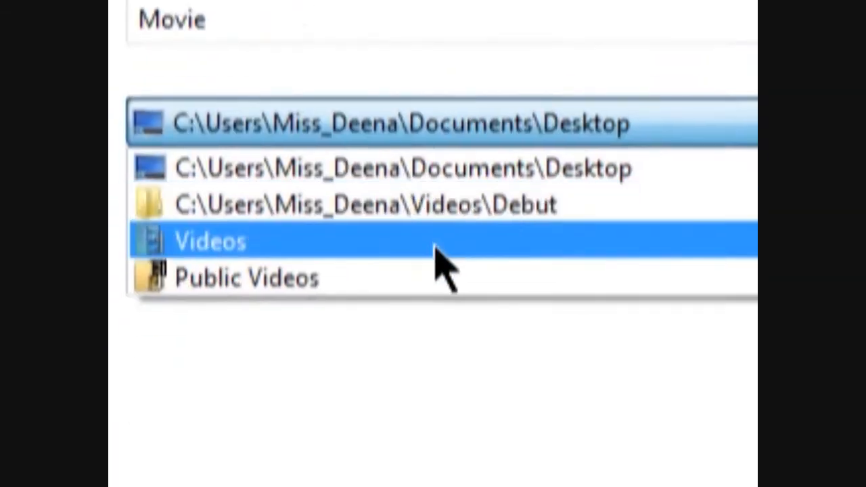
{"action": "left_click", "coordinate": [435, 244]}
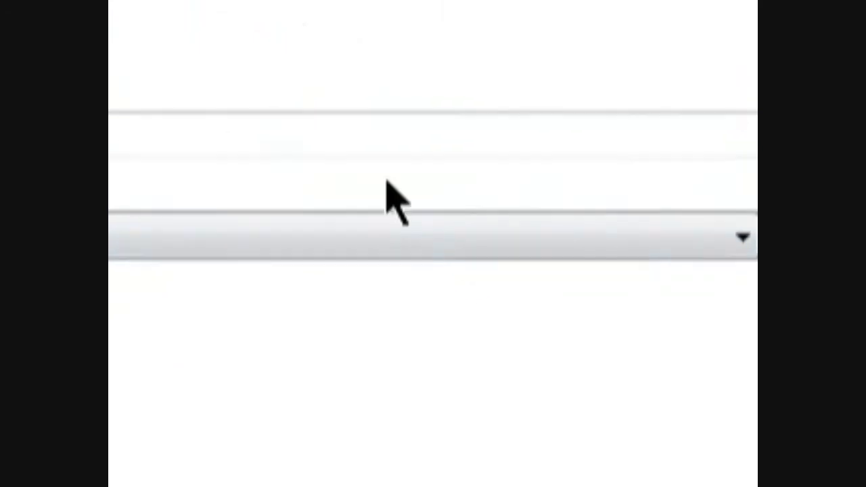
{"action": "double_click", "coordinate": [433, 227]}
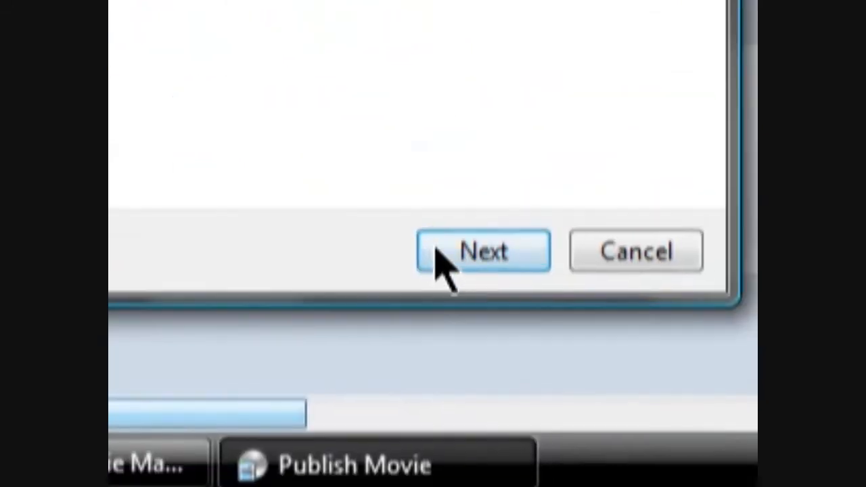
{"action": "left_click", "coordinate": [437, 251]}
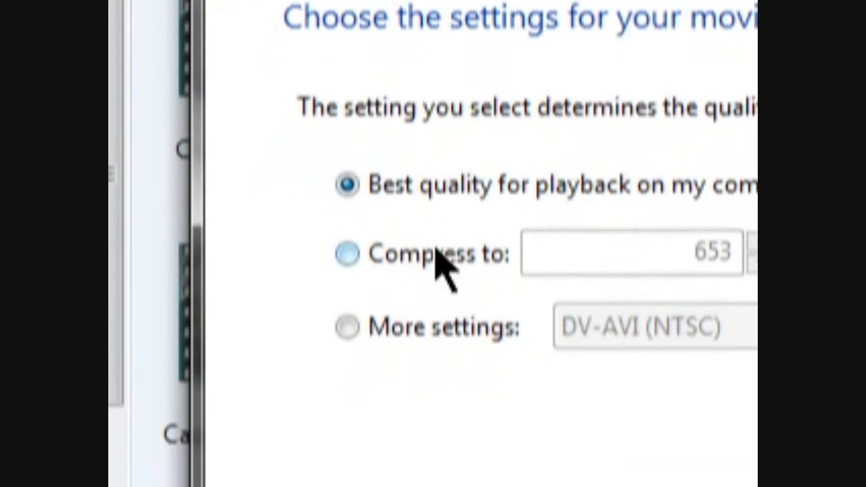
Choose Windows Media HD 720p (5.9 Mbps) under More settings and publish the movie
{"action": "left_click", "coordinate": [347, 326]}
{"action": "left_click", "coordinate": [640, 337]}
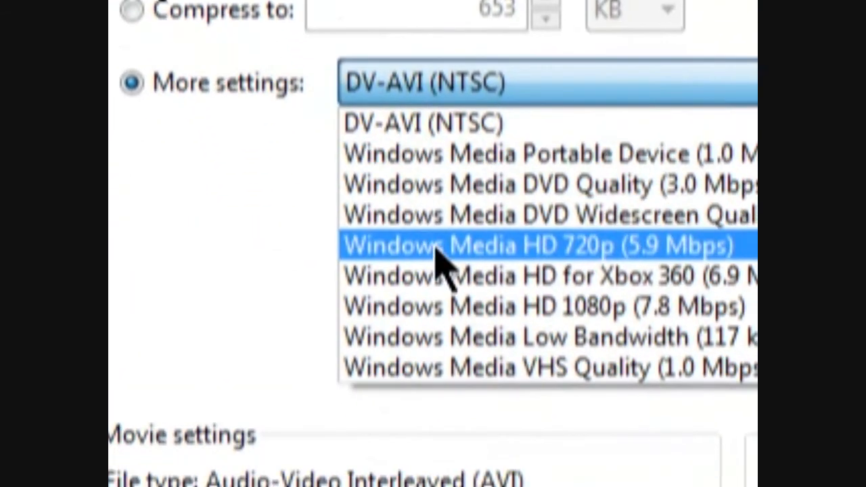
{"action": "left_click", "coordinate": [436, 250]}
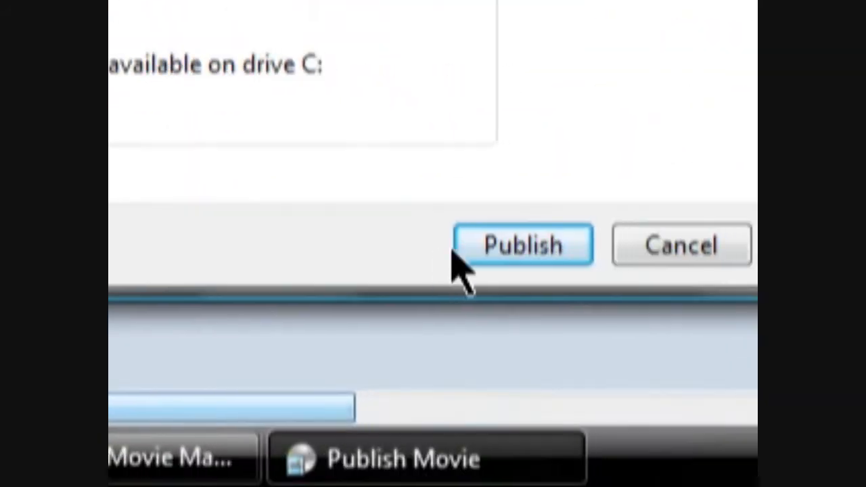
{"action": "left_click", "coordinate": [435, 248]}
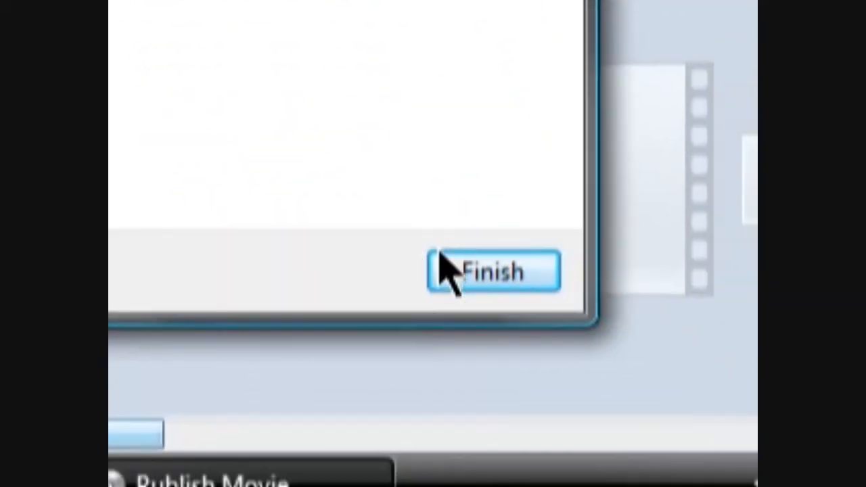
Finish publishing, watch the 9-second movie in Windows Media Player, then close the player
{"action": "left_click", "coordinate": [436, 249]}
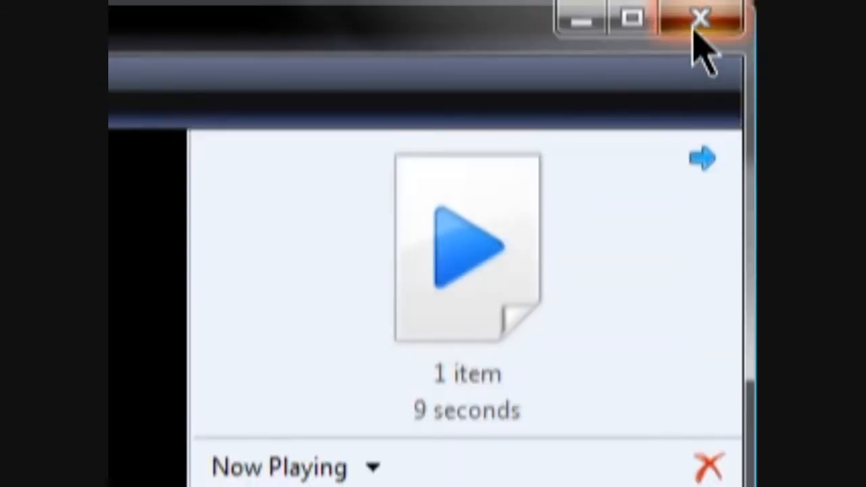
{"action": "left_click", "coordinate": [699, 21]}
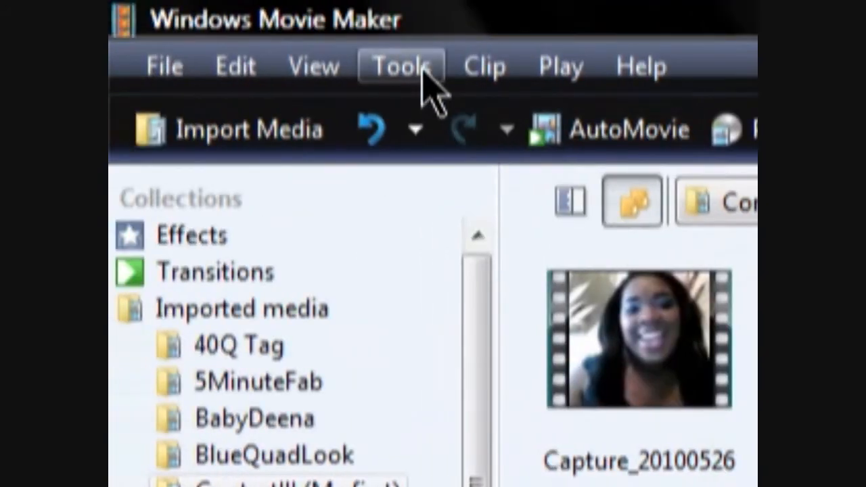
Add an opening title reading HIII and bring up the title animation choices
{"action": "left_click", "coordinate": [403, 67]}
{"action": "left_click", "coordinate": [431, 162]}
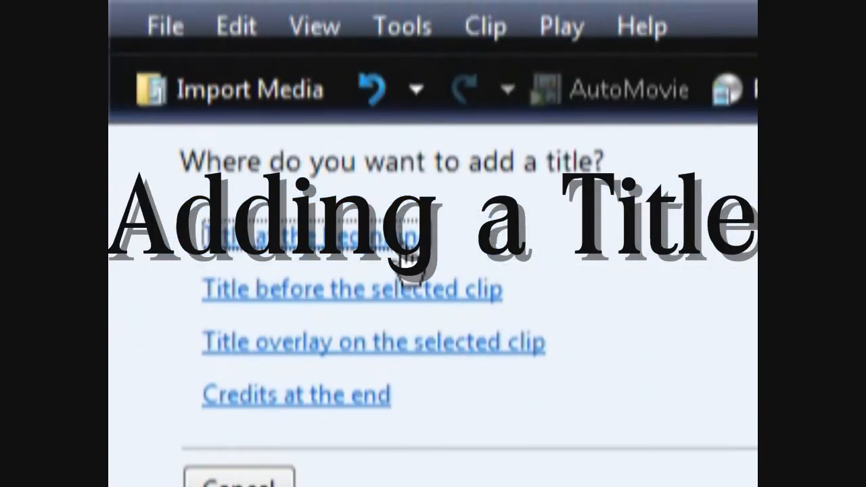
{"action": "left_click", "coordinate": [403, 241]}
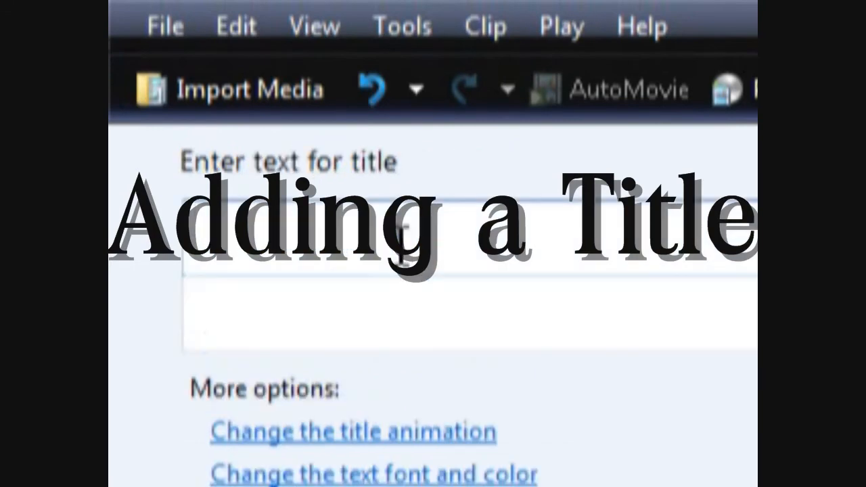
{"action": "type", "text": "HIII"}
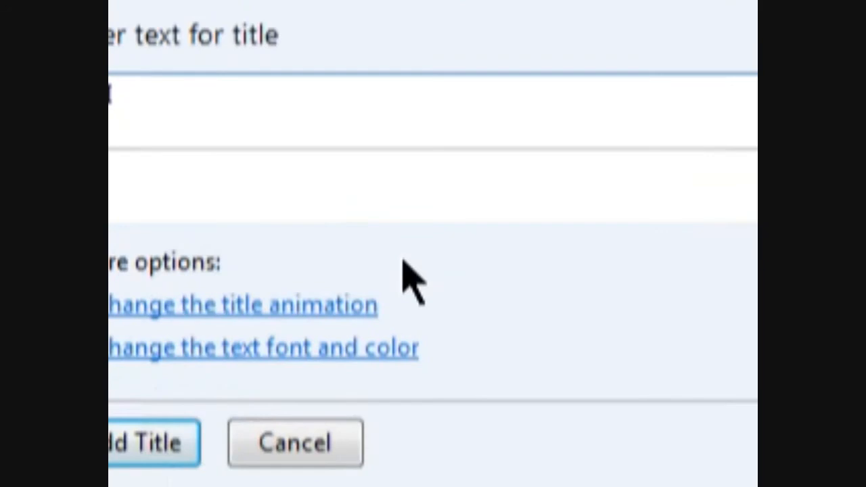
{"action": "left_click", "coordinate": [436, 243]}
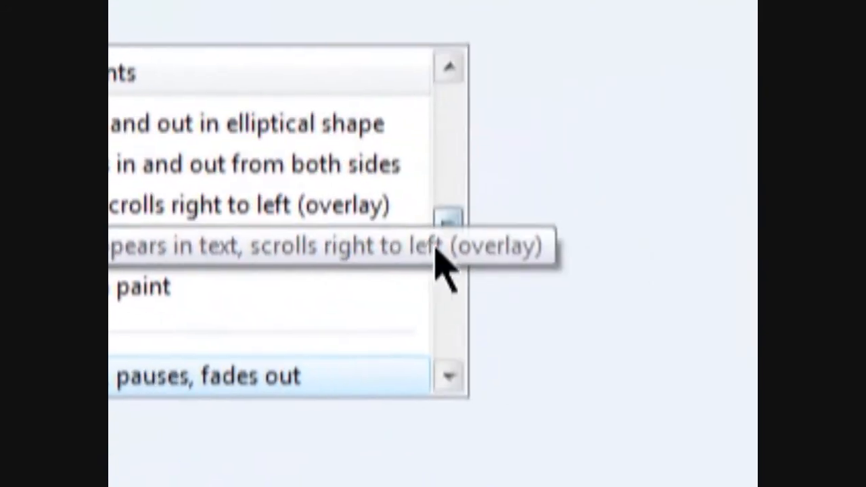
Preview the fly-in-left/fade-out, fade-in/fly-out-right and spin-and-zoom-in animations on the HIII title
{"action": "left_click_drag", "start_coordinate": [449, 236], "coordinate": [450, 259]}
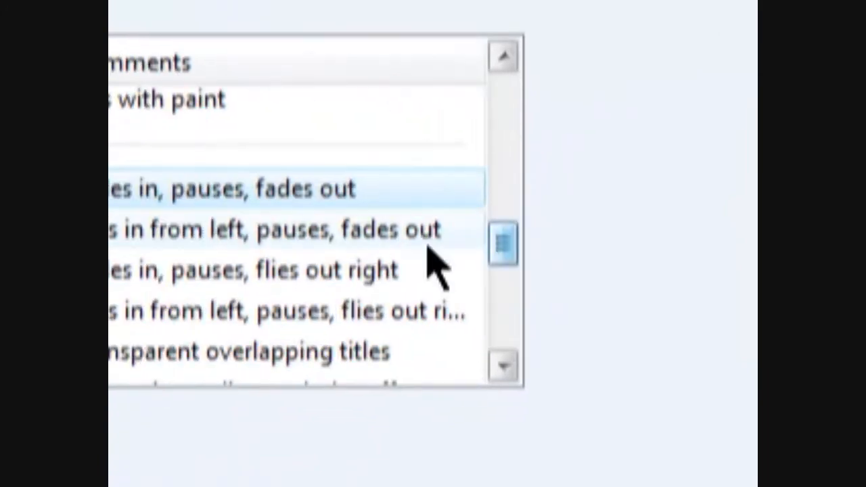
{"action": "left_click", "coordinate": [342, 234]}
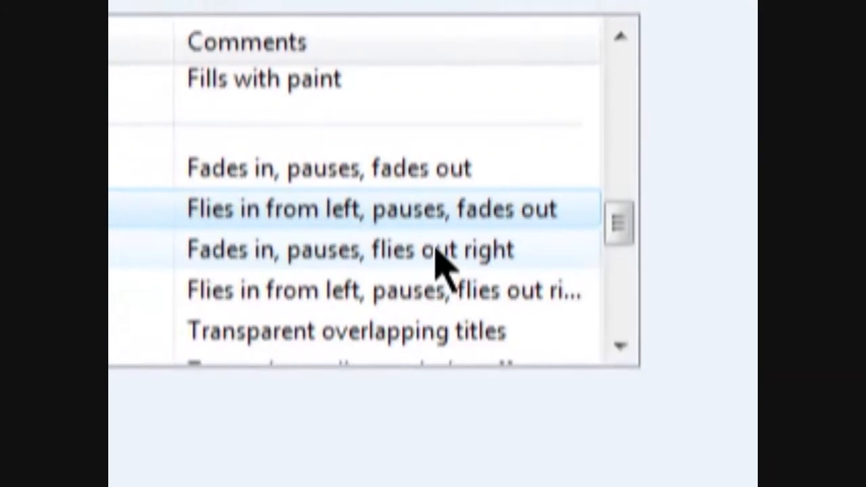
{"action": "left_click", "coordinate": [436, 246]}
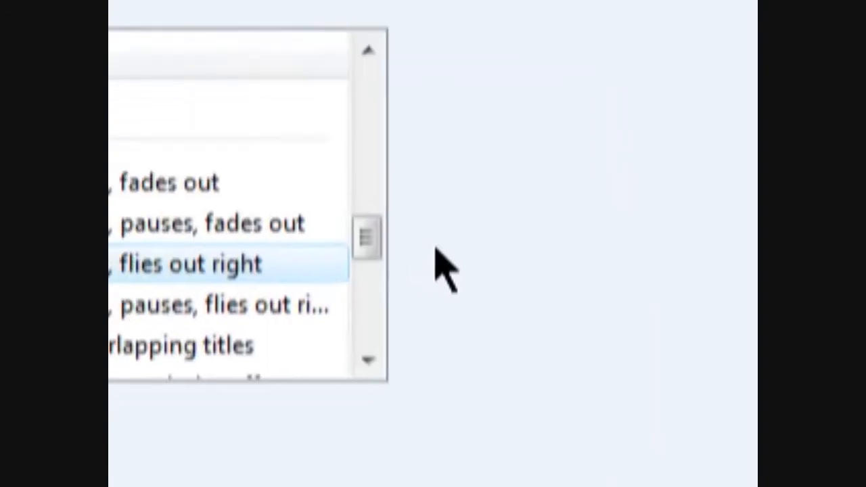
{"action": "left_click_drag", "start_coordinate": [434, 244], "coordinate": [435, 280]}
{"action": "left_click", "coordinate": [424, 209]}
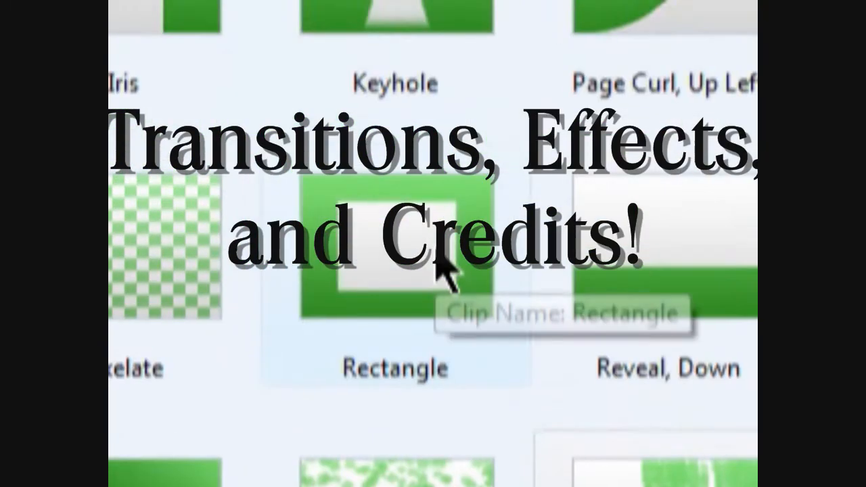
Place a Shatter, Right transition between the elementsed and elementsk3349532ed clips, preview it, then select elementsed
{"action": "left_click_drag", "start_coordinate": [357, 85], "coordinate": [436, 263]}
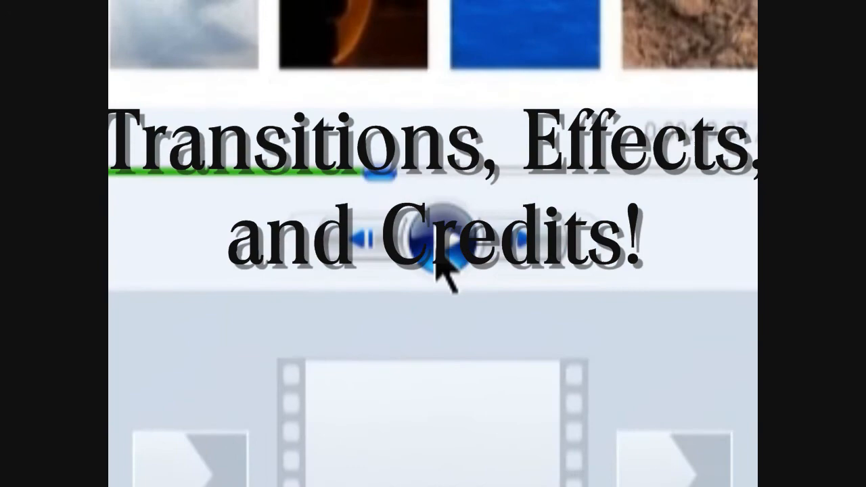
{"action": "left_click", "coordinate": [435, 251]}
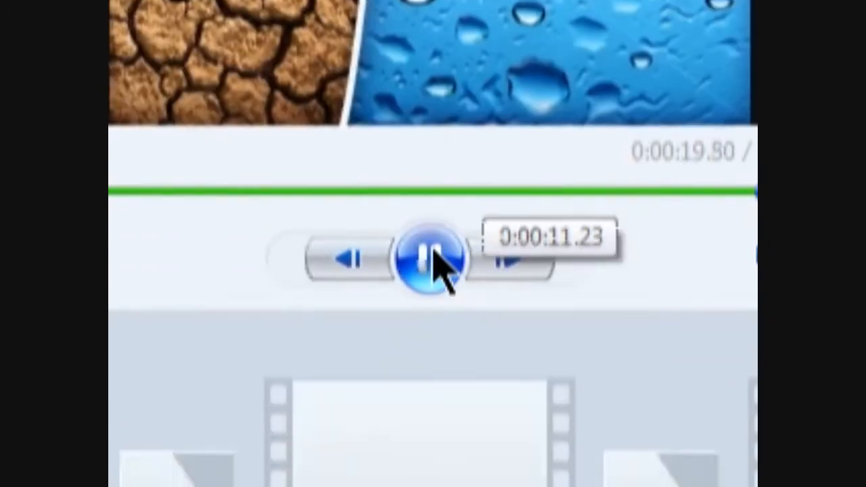
{"action": "left_click", "coordinate": [437, 260]}
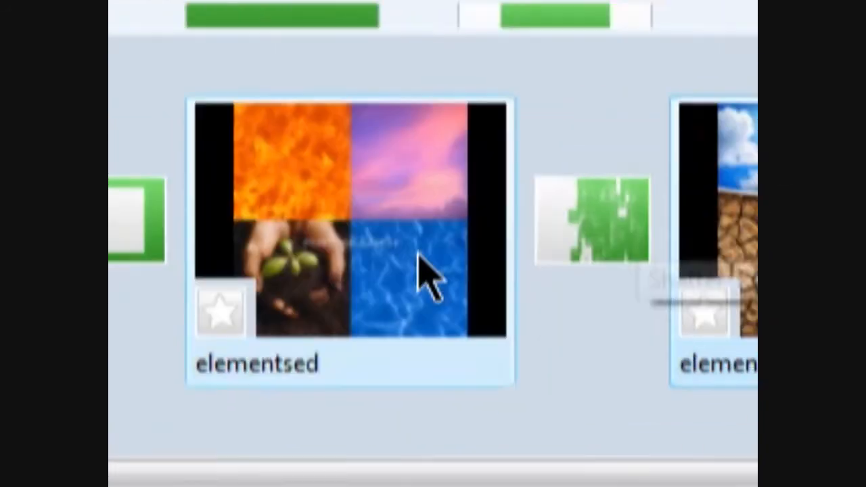
{"action": "left_click", "coordinate": [419, 261]}
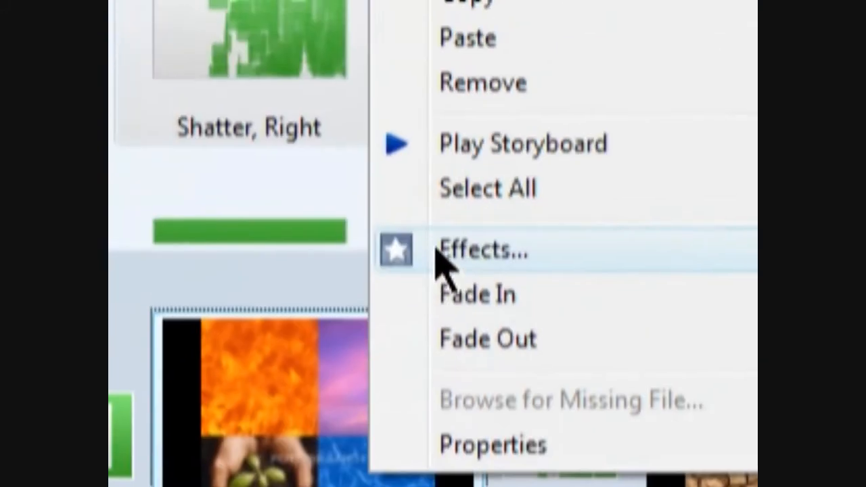
Apply the Spin 360 effect to the elementsed clip and preview the result
{"action": "left_click", "coordinate": [514, 20]}
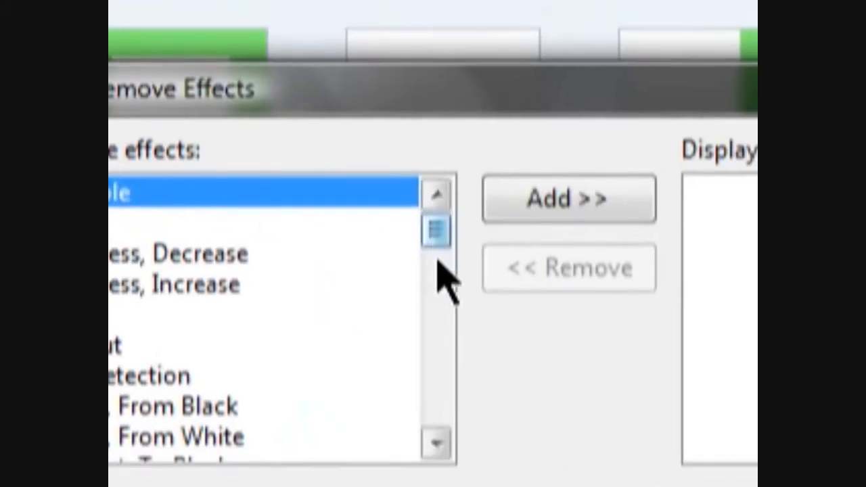
{"action": "left_click_drag", "start_coordinate": [444, 218], "coordinate": [447, 353]}
{"action": "left_click_drag", "start_coordinate": [436, 248], "coordinate": [435, 250]}
{"action": "left_click", "coordinate": [122, 63]}
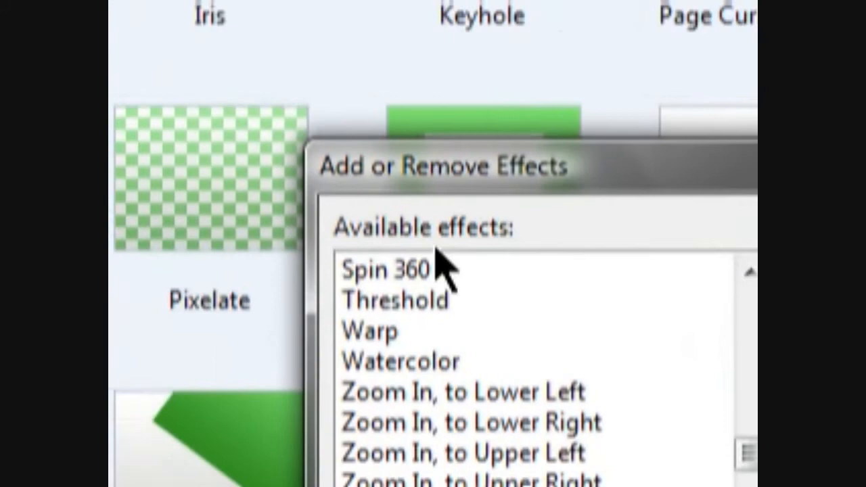
{"action": "left_click", "coordinate": [488, 66]}
{"action": "left_click", "coordinate": [439, 265]}
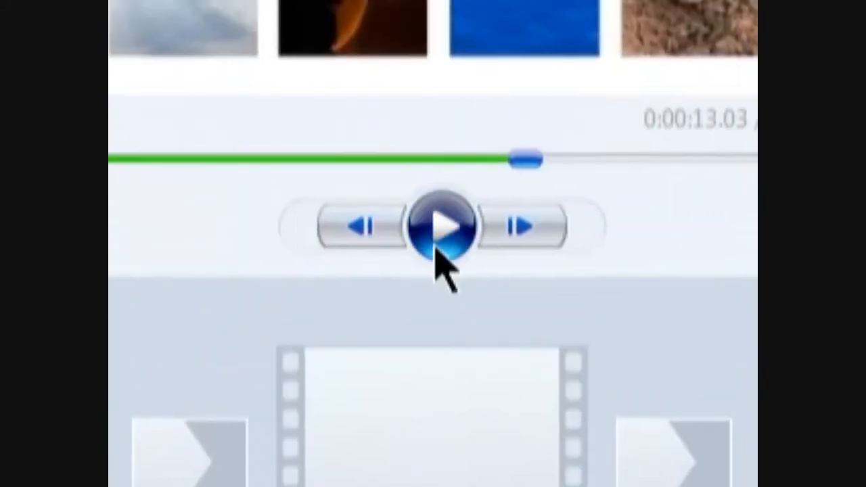
{"action": "left_click", "coordinate": [435, 244]}
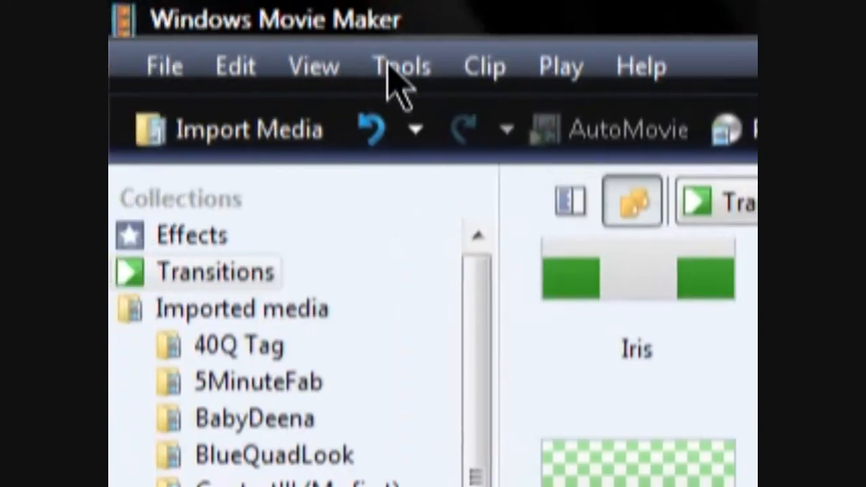
Start end credits with the heading 'Thanks for Watching!' and first credit line 'Channel'
{"action": "left_click", "coordinate": [388, 66]}
{"action": "left_click", "coordinate": [419, 155]}
{"action": "left_click", "coordinate": [352, 220]}
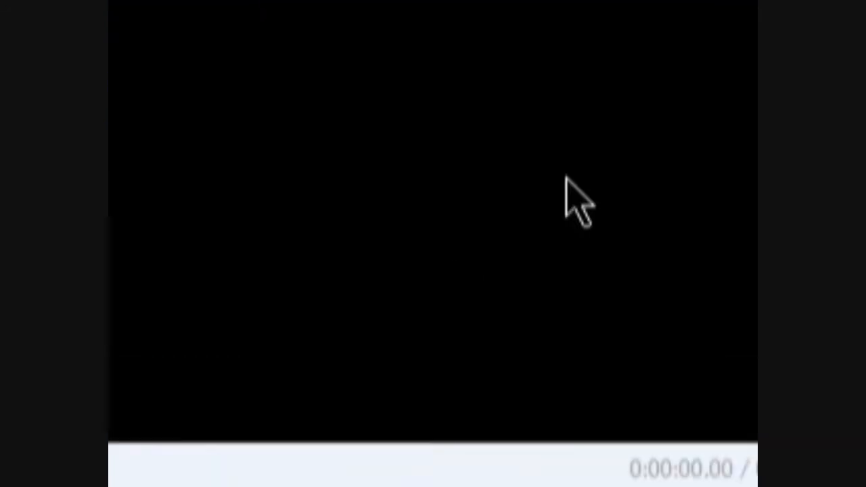
Preview the credits and switch their animation to Credits: Exploding
{"action": "left_click", "coordinate": [430, 240]}
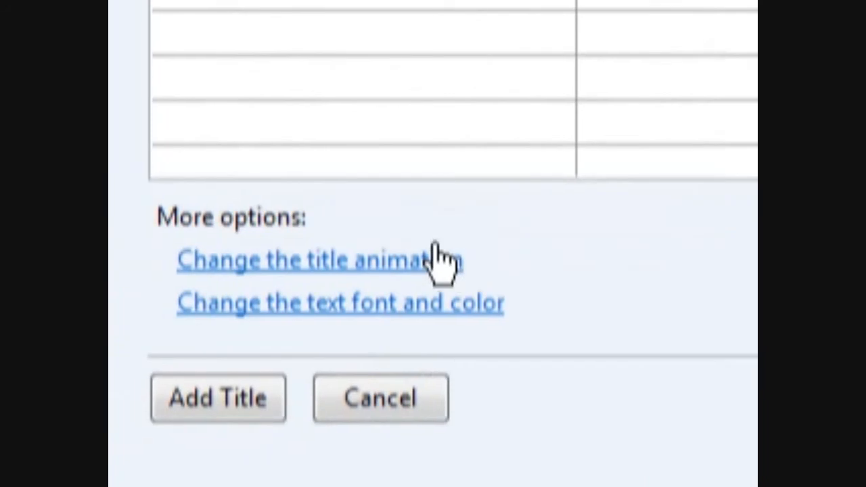
{"action": "left_click", "coordinate": [441, 261]}
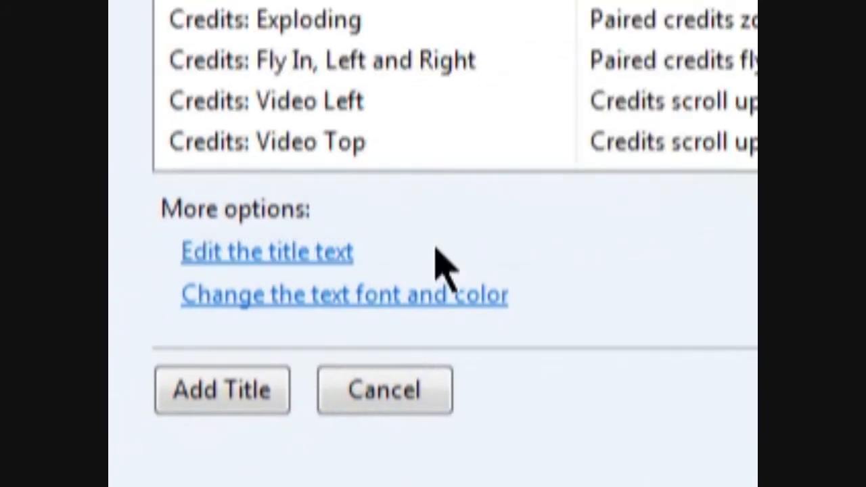
{"action": "left_click", "coordinate": [340, 248]}
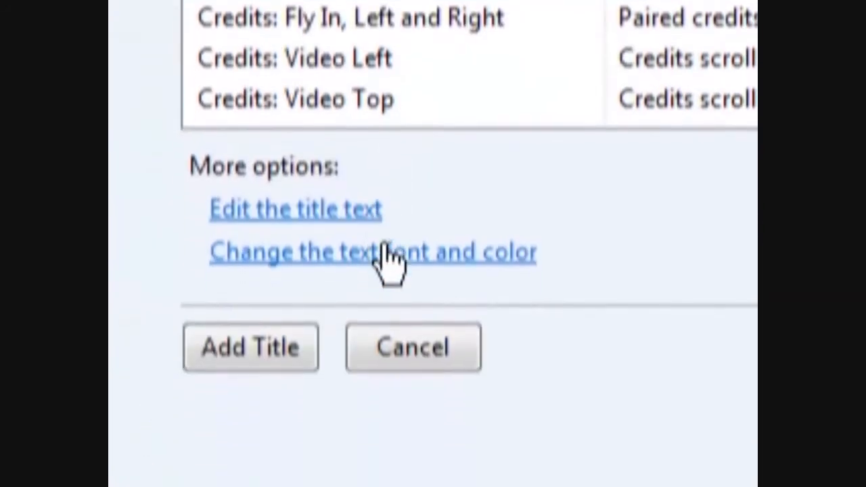
{"action": "left_click", "coordinate": [387, 252]}
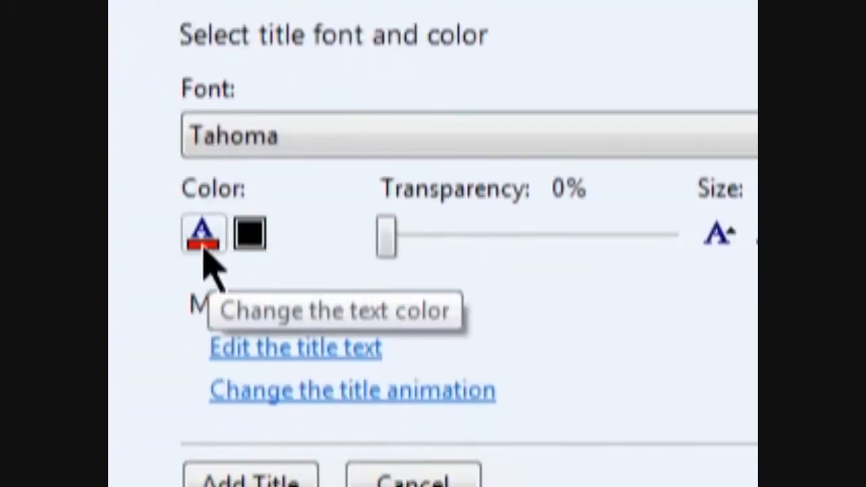
Change the credits text colour to purple
{"action": "left_click", "coordinate": [204, 252]}
{"action": "left_click", "coordinate": [207, 246]}
{"action": "left_click", "coordinate": [223, 257]}
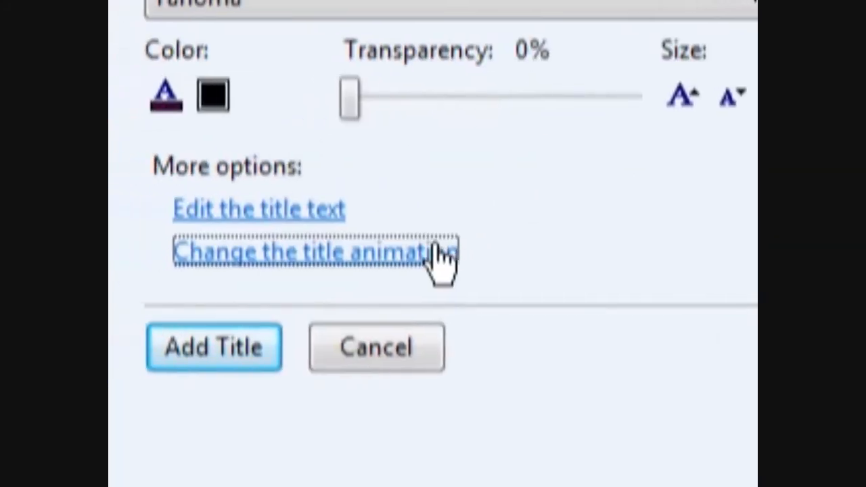
Switch the credits to a scrolling-up animation and centre the text
{"action": "left_click", "coordinate": [429, 257]}
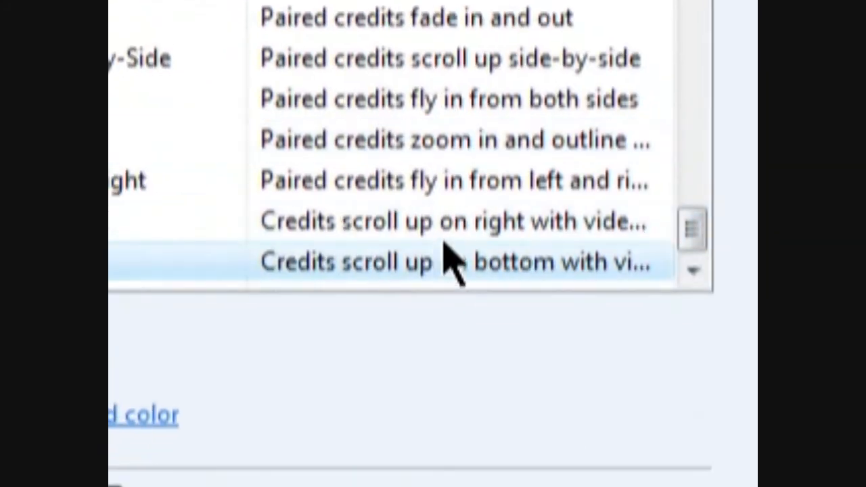
{"action": "left_click", "coordinate": [445, 261]}
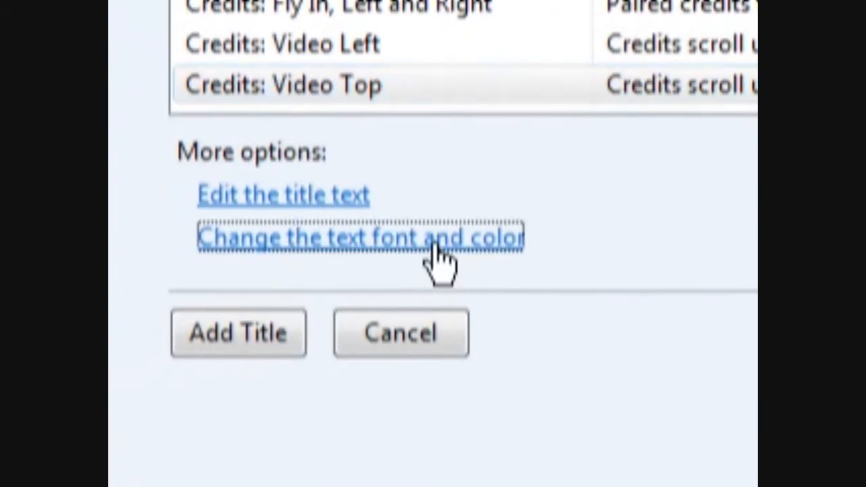
{"action": "left_click", "coordinate": [435, 261]}
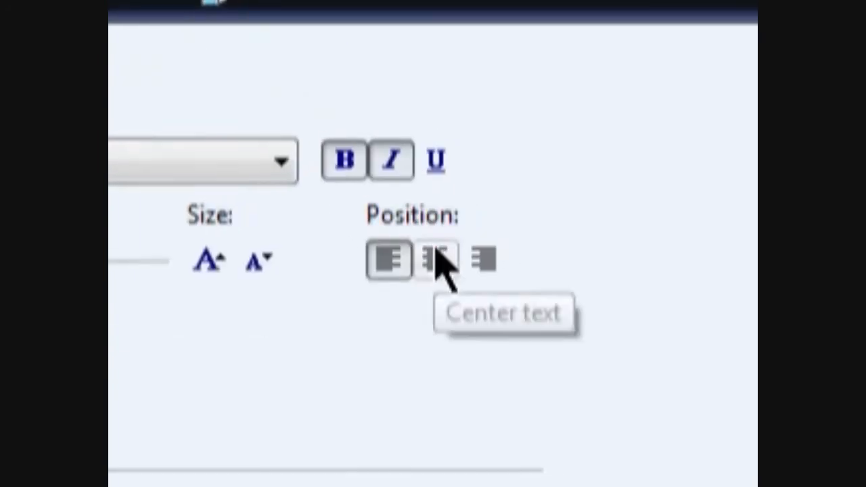
{"action": "left_click", "coordinate": [435, 257]}
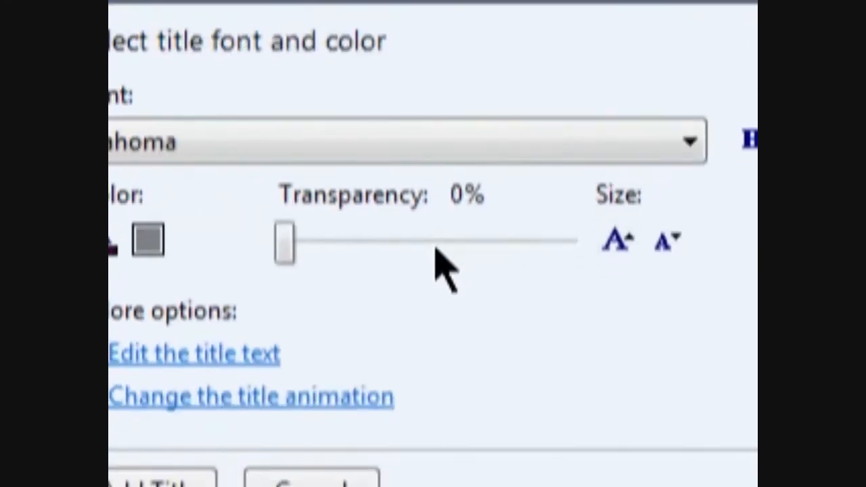
Set the credits text to 18% transparency in the Tennessee Heavy SF font
{"action": "left_click", "coordinate": [434, 249]}
{"action": "left_click", "coordinate": [436, 248]}
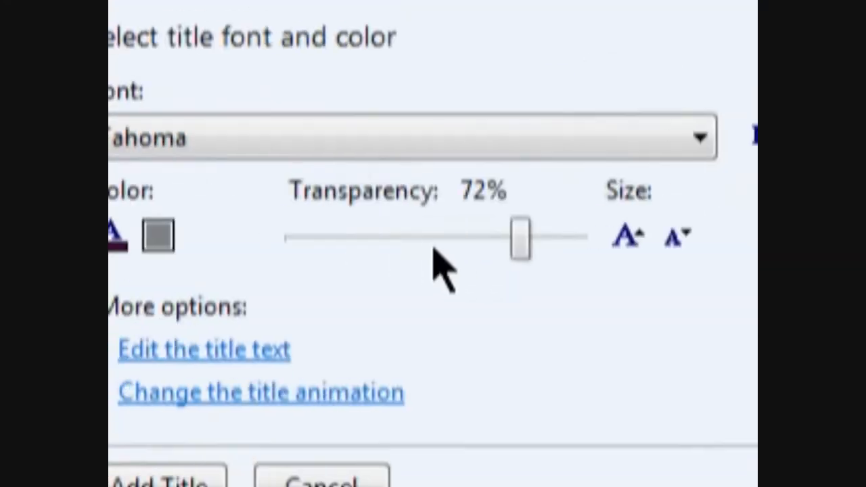
{"action": "left_click", "coordinate": [433, 249]}
{"action": "left_click", "coordinate": [434, 249]}
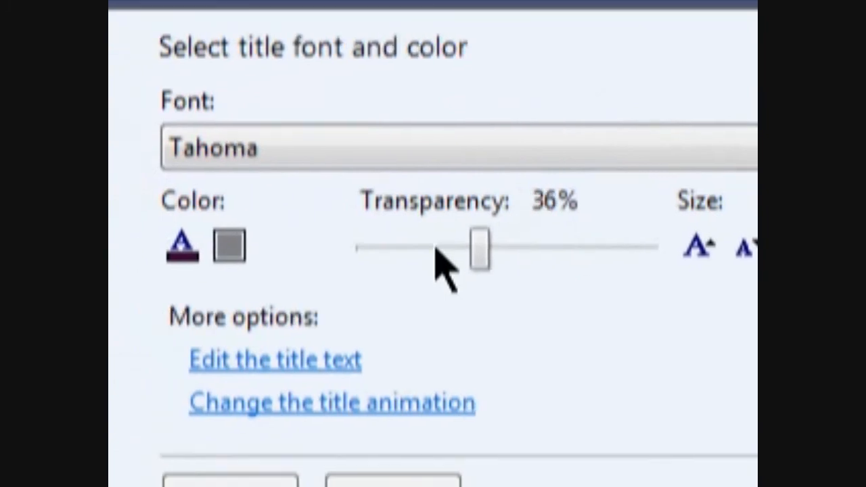
{"action": "left_click", "coordinate": [435, 251]}
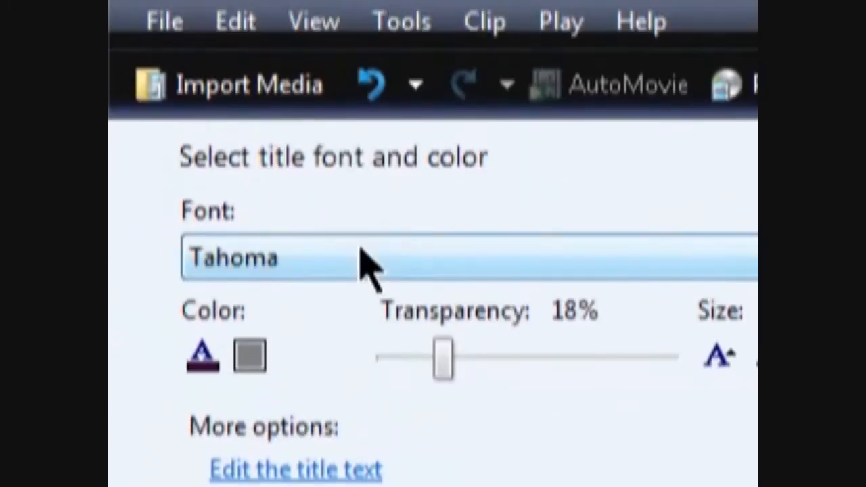
{"action": "left_click", "coordinate": [353, 150]}
{"action": "left_click", "coordinate": [349, 244]}
{"action": "left_click", "coordinate": [348, 188]}
{"action": "left_click", "coordinate": [392, 305]}
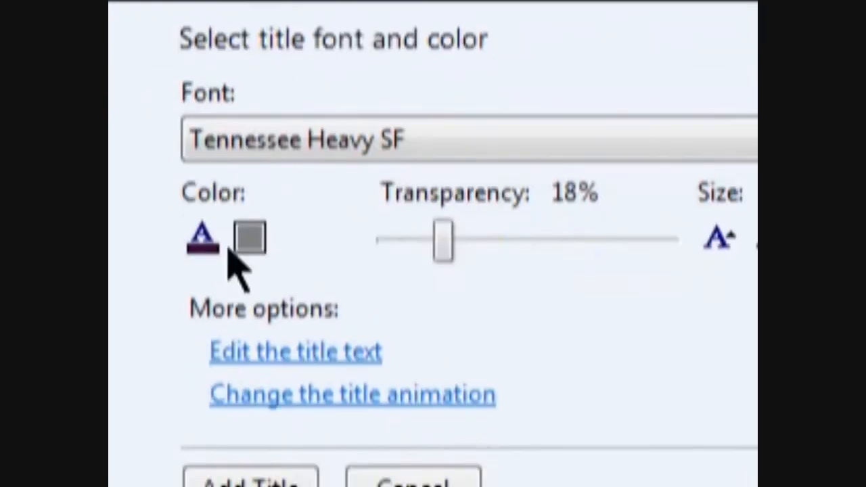
Lighten and shrink the credits text, then add the credits to the movie and play it
{"action": "left_click", "coordinate": [211, 249]}
{"action": "left_click", "coordinate": [250, 243]}
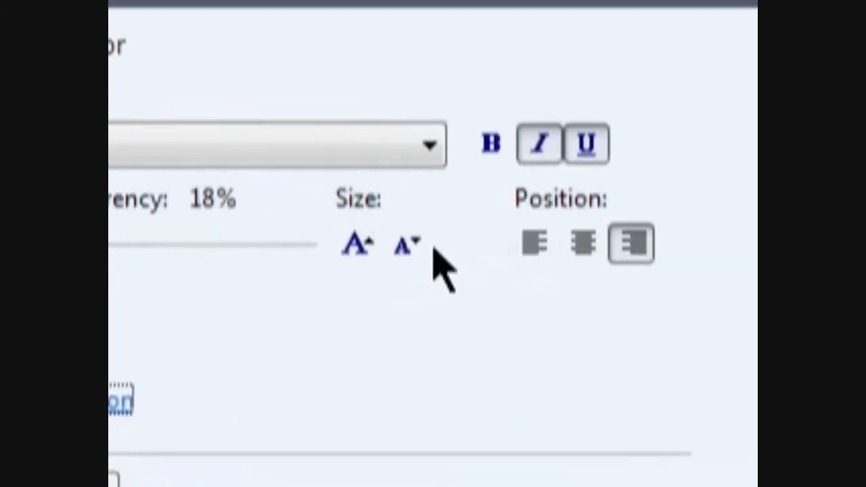
{"action": "left_click", "coordinate": [433, 244]}
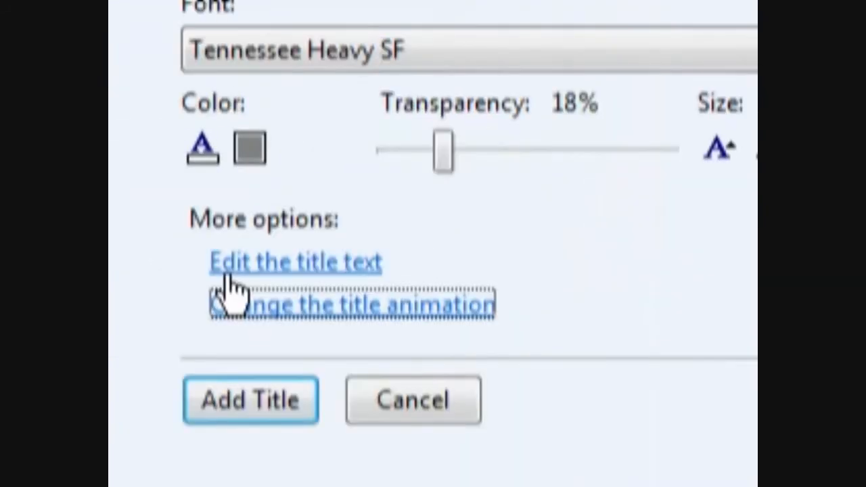
{"action": "left_click", "coordinate": [203, 246]}
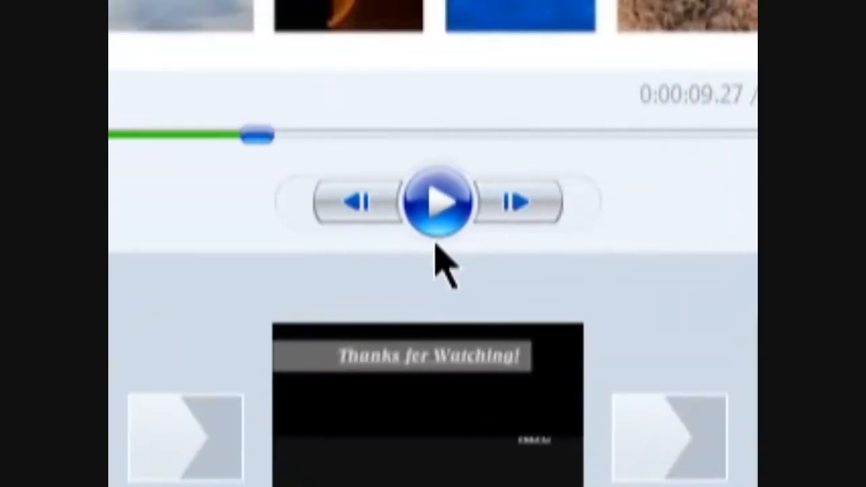
{"action": "left_click", "coordinate": [437, 205]}
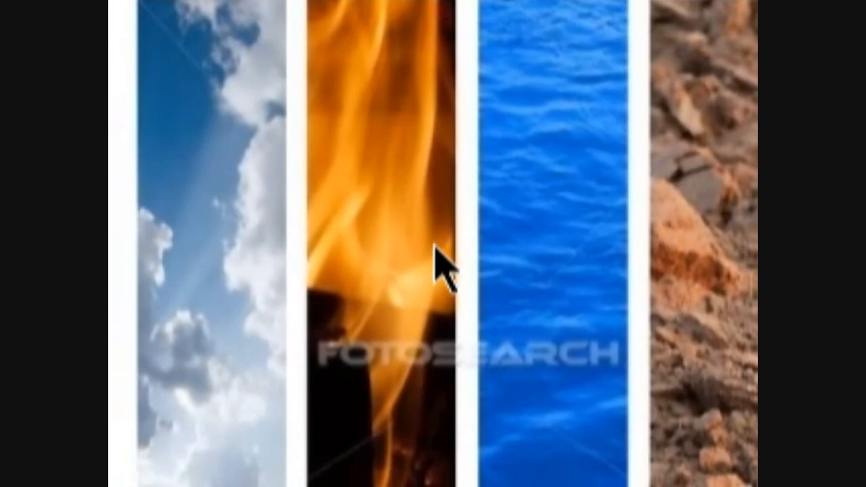